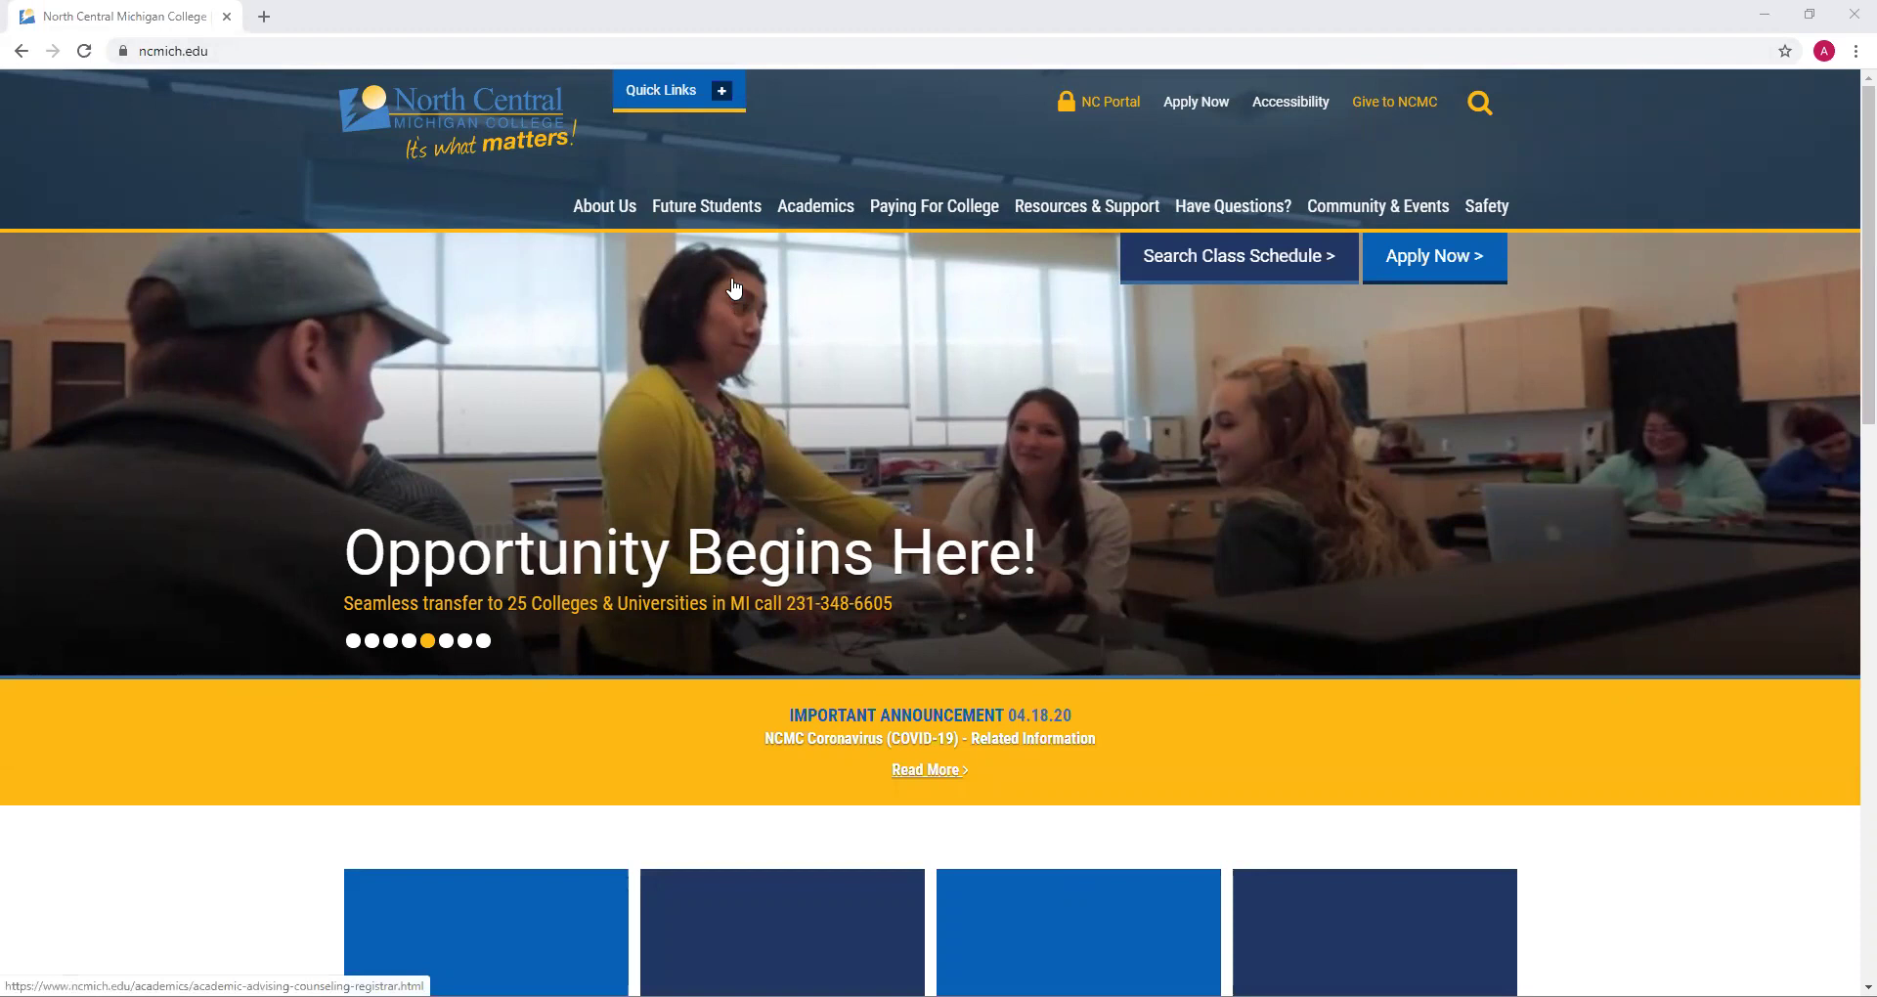
# Sign in to the college portal through QuickLaunch SSO with a different account's username and password
pyautogui.click(1092, 108)
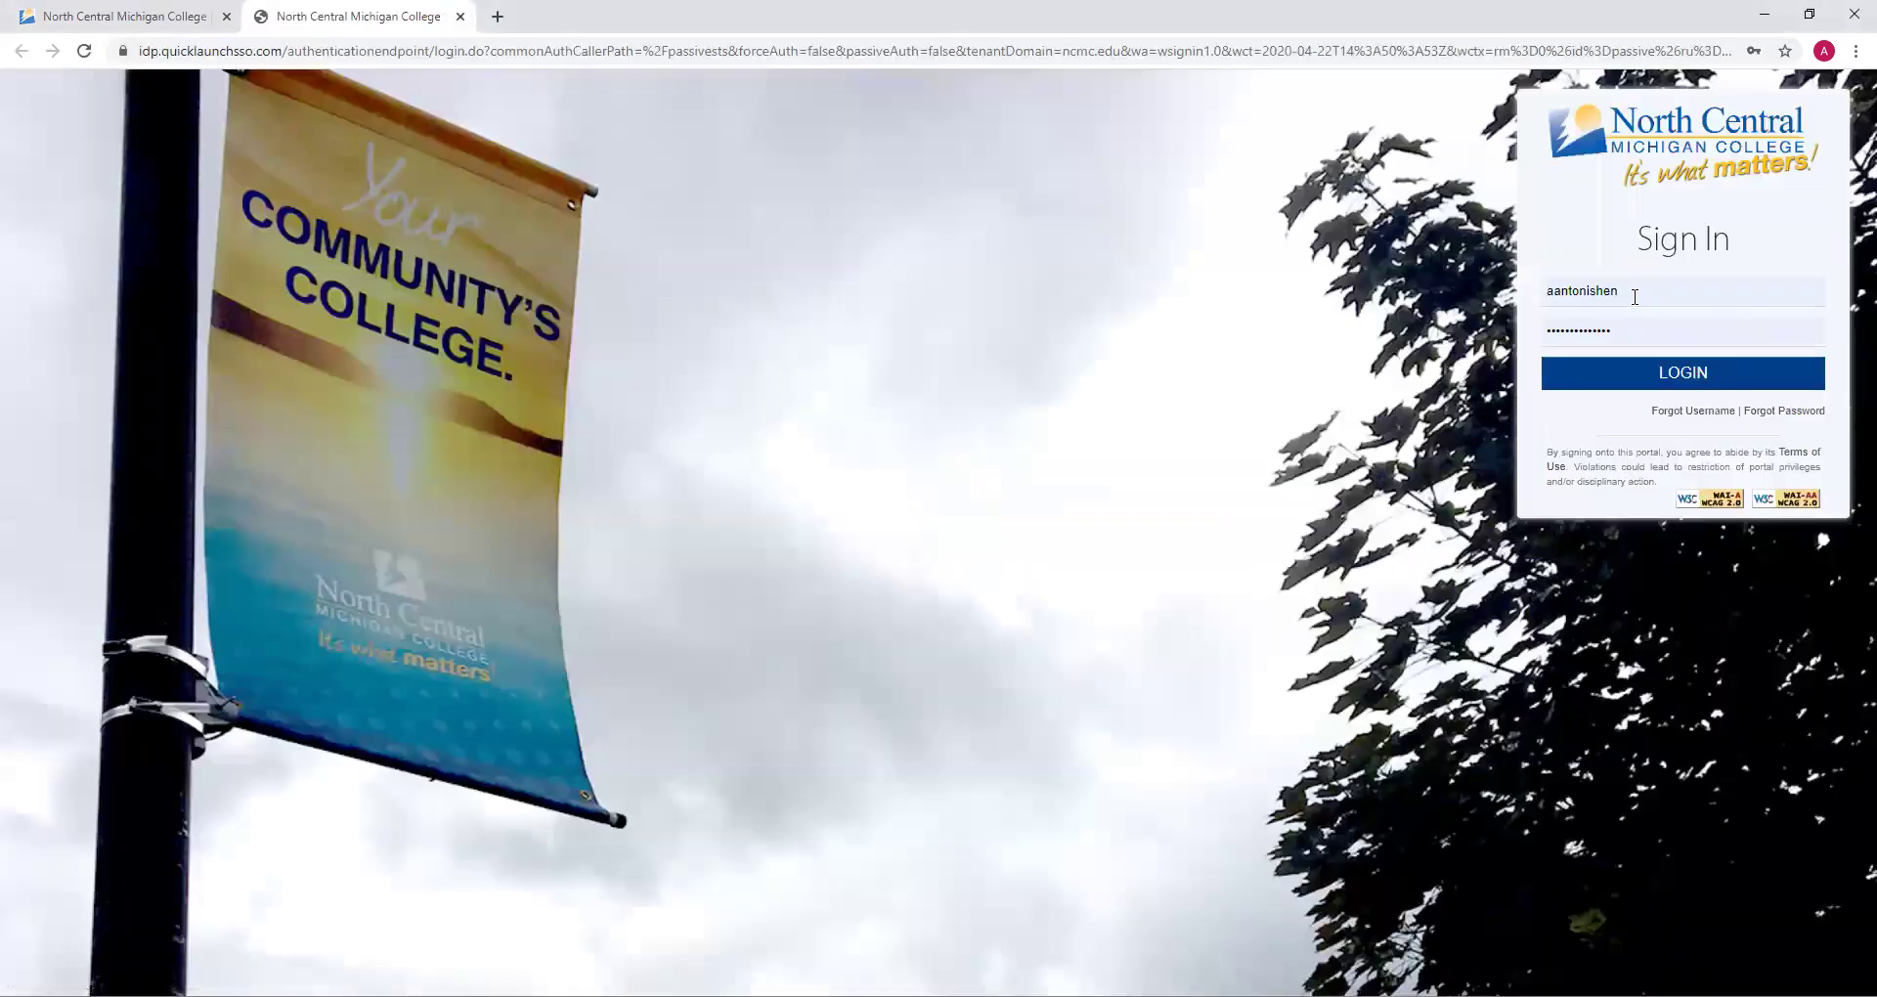
pyautogui.click(1591, 296)
pyautogui.press('BackSpace')
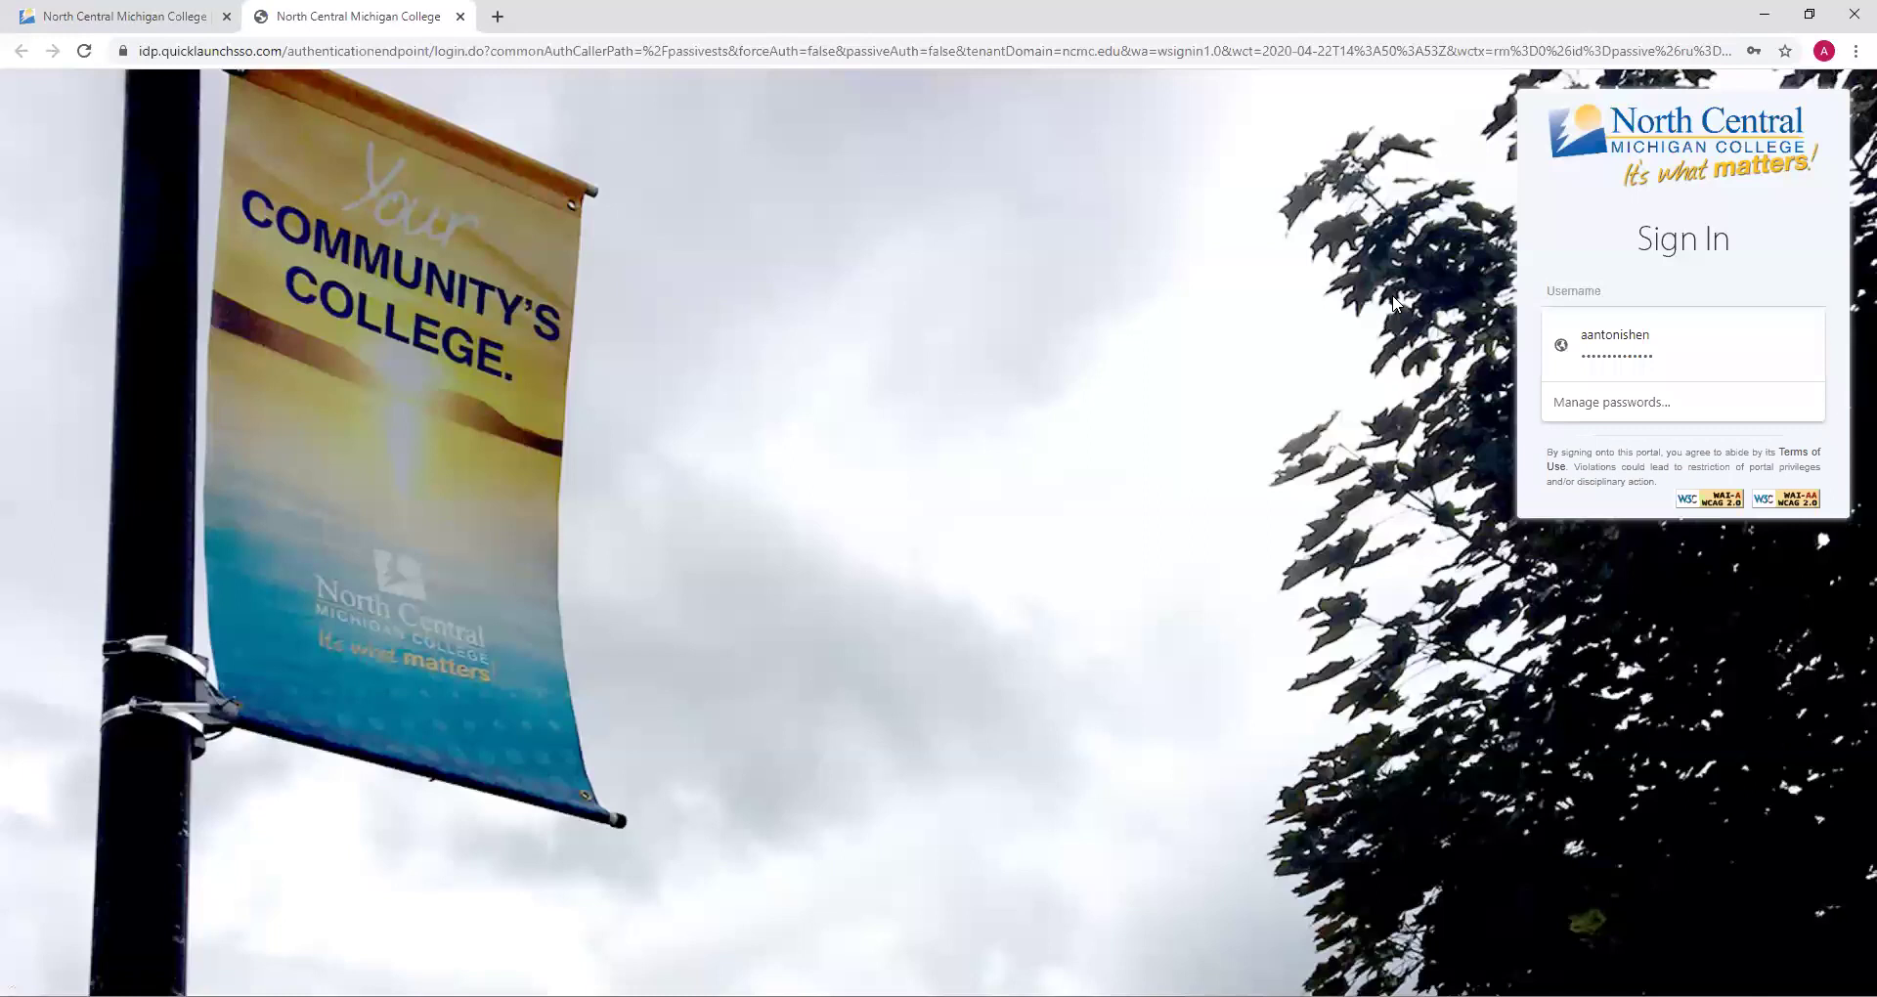
pyautogui.write('advisor')
pyautogui.press('Tab')
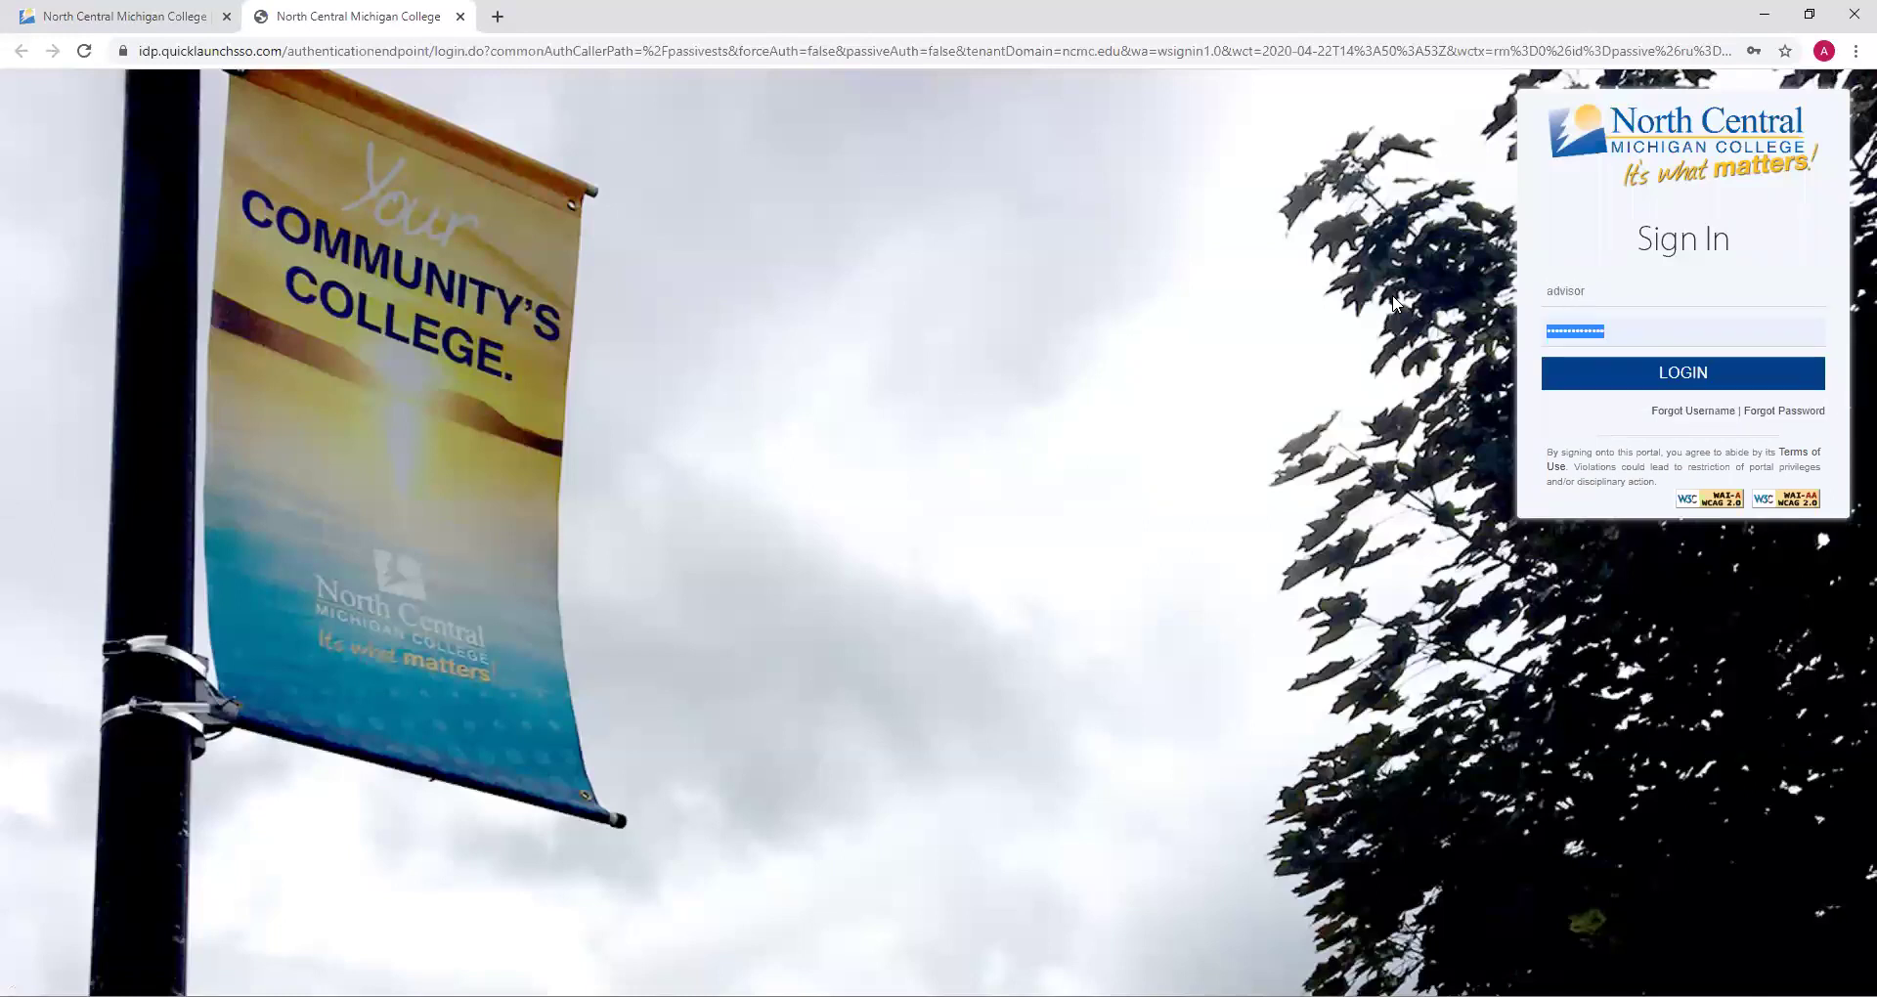
pyautogui.write('a••')
pyautogui.click(1645, 376)
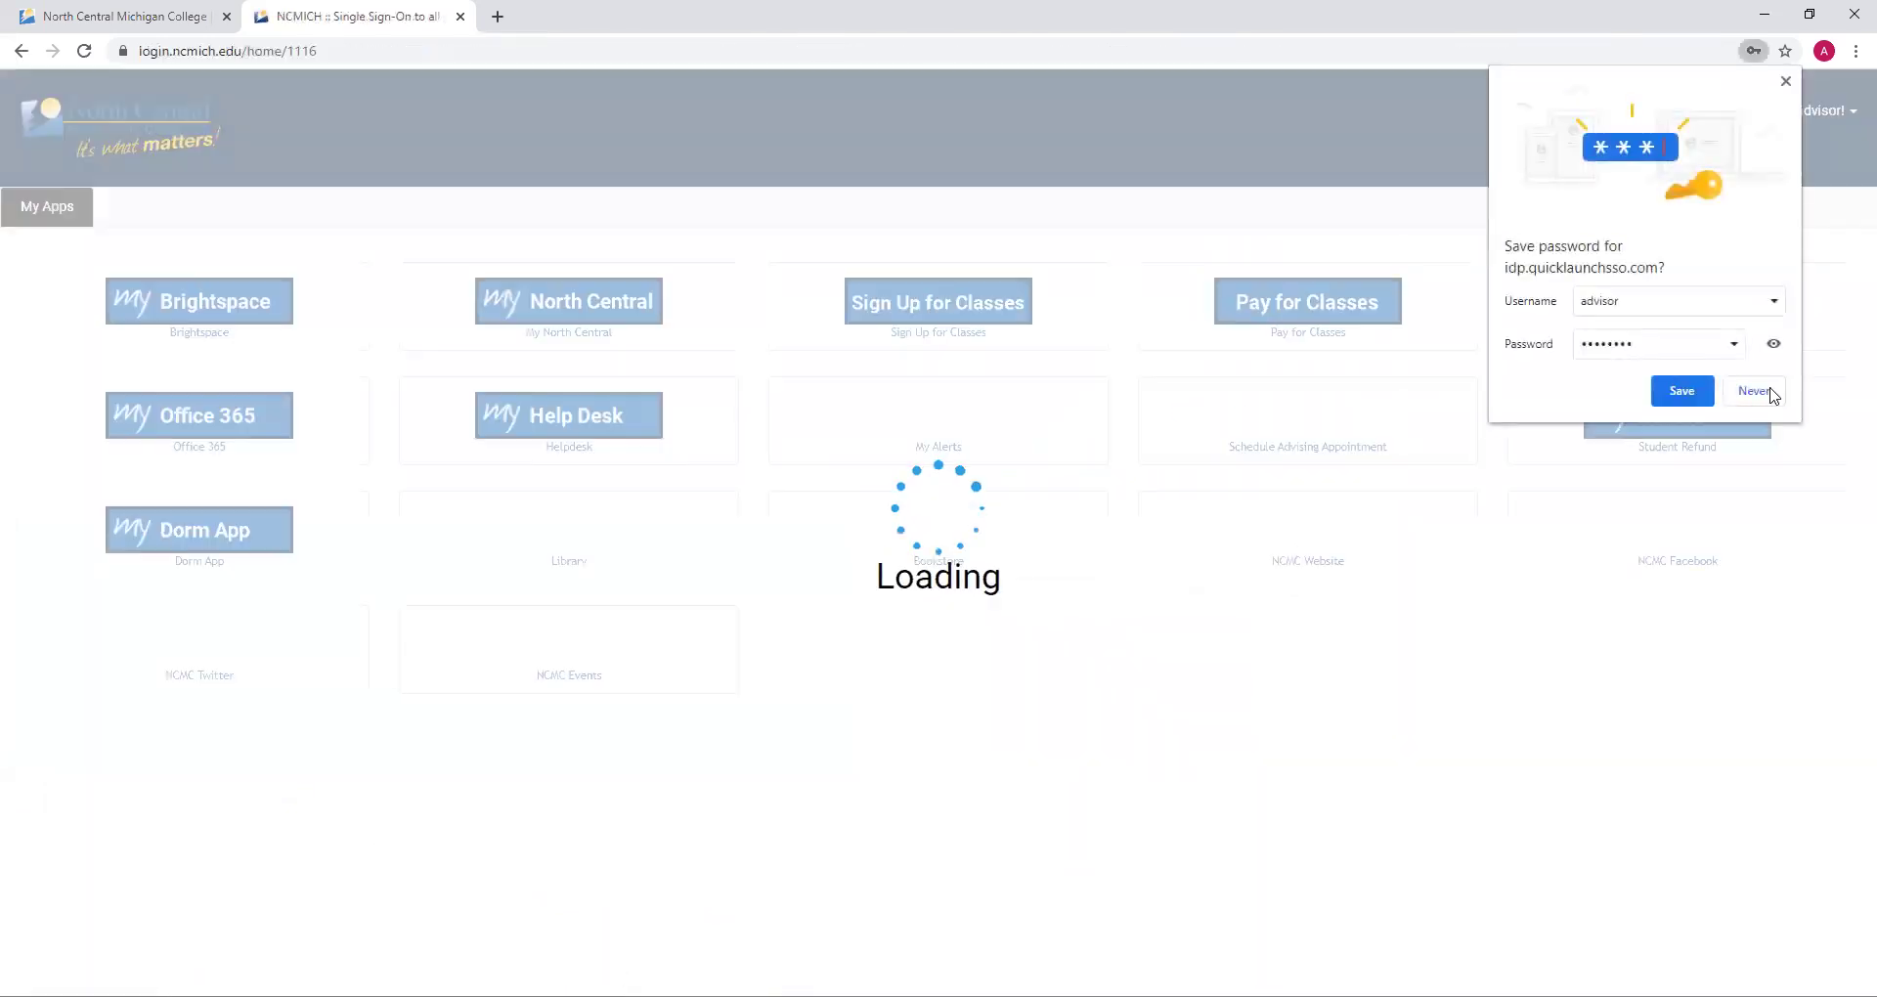
# Decline Chrome's save-password offer and launch the Schedule Advising Appt app from My Apps
pyautogui.click(1755, 391)
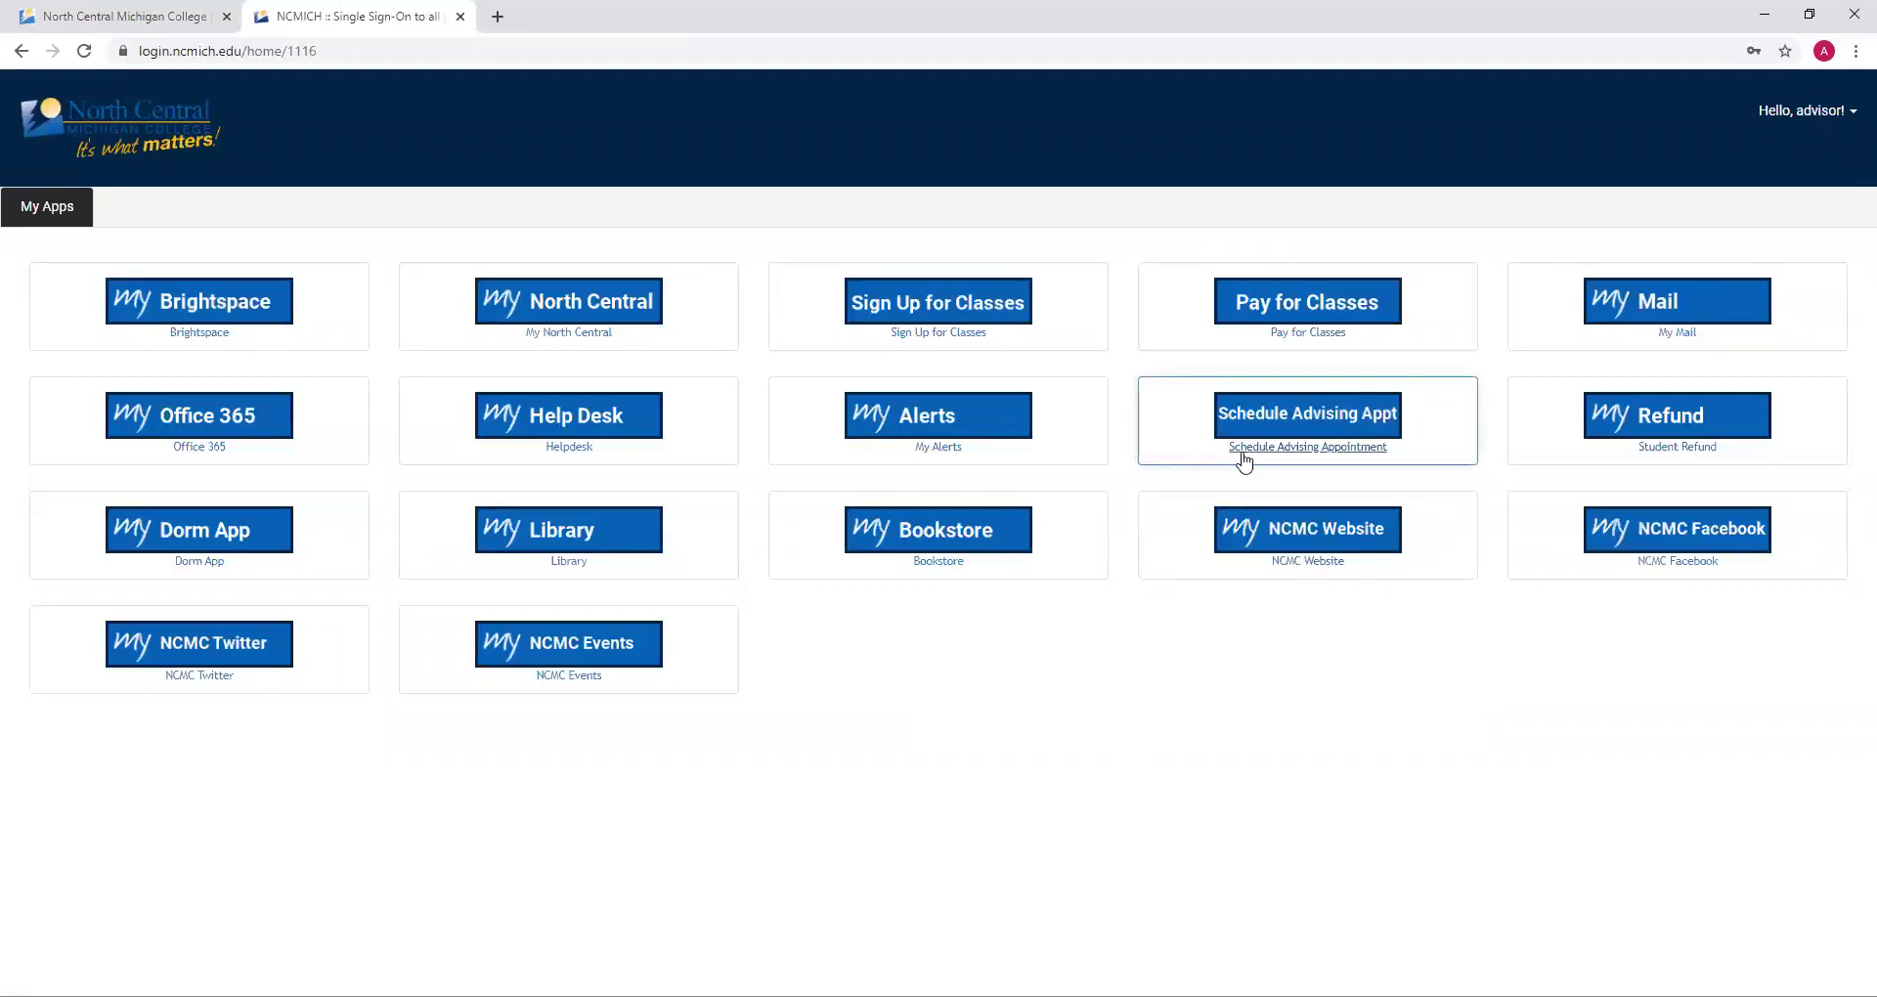
pyautogui.click(1331, 427)
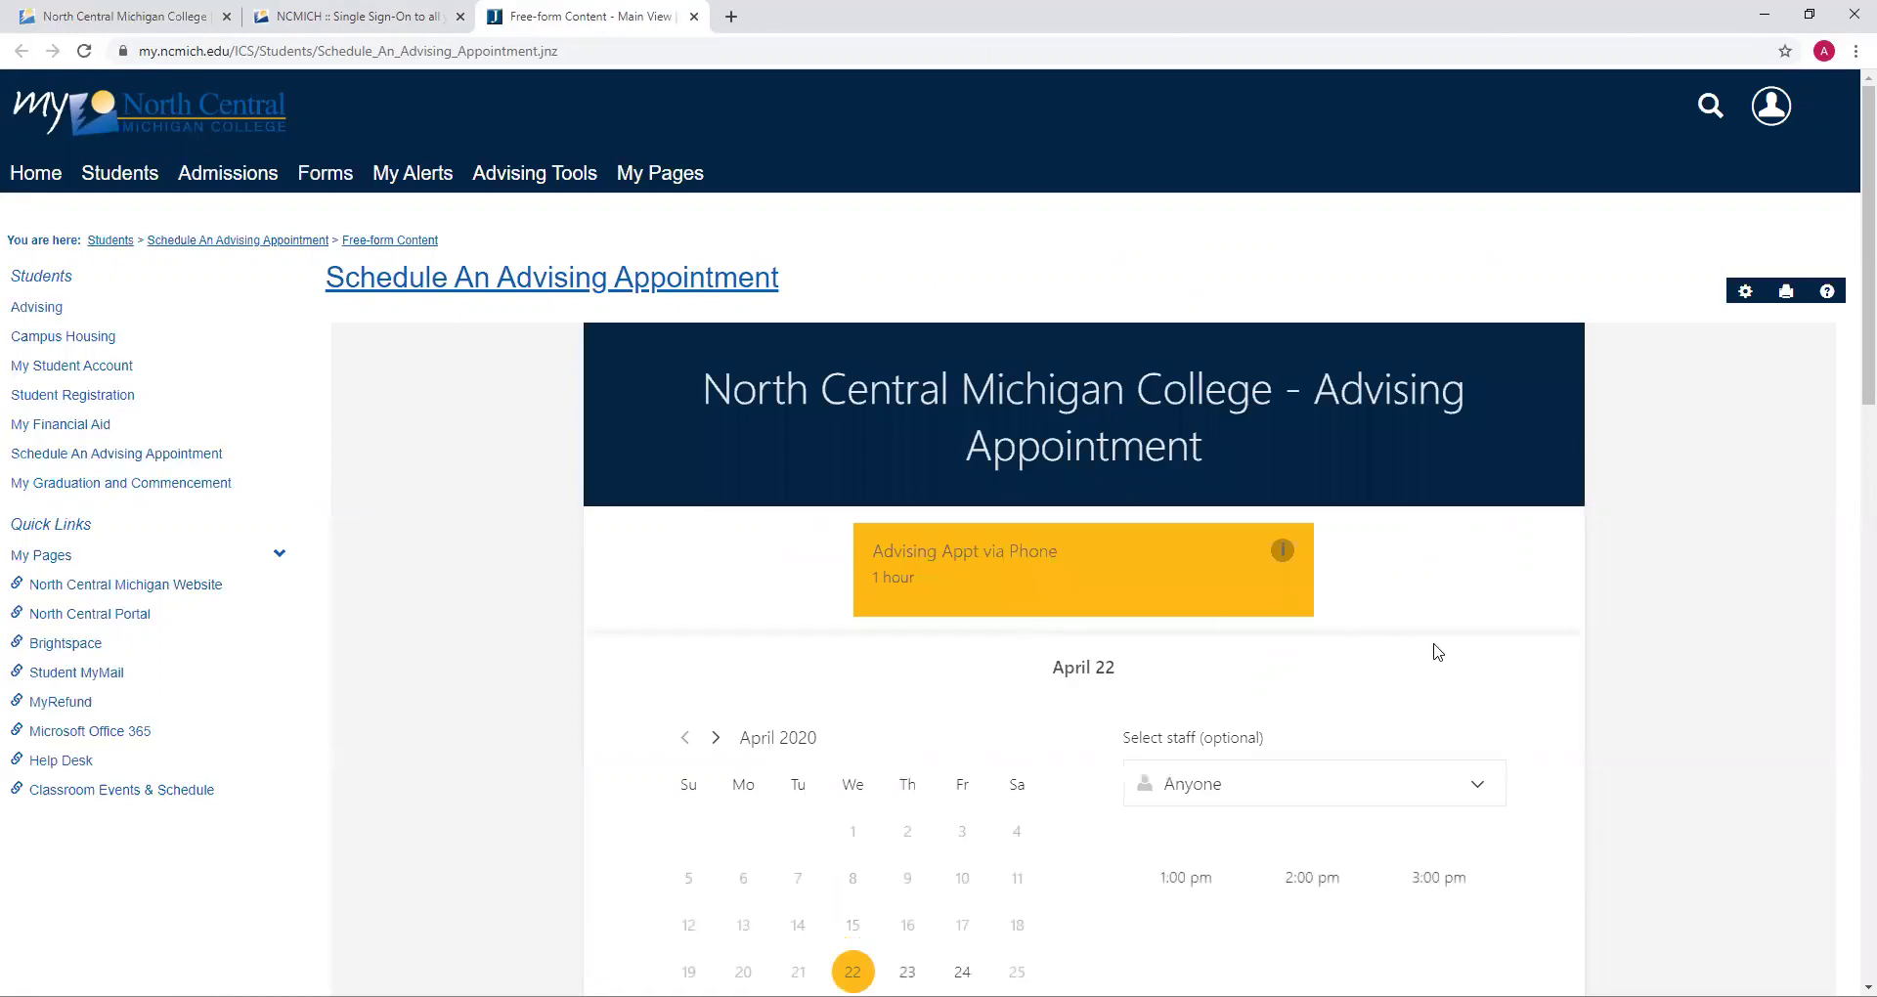
# Scroll down to the April 2020 booking calendar and the Add your details section
pyautogui.scroll(-3, 1438, 653)
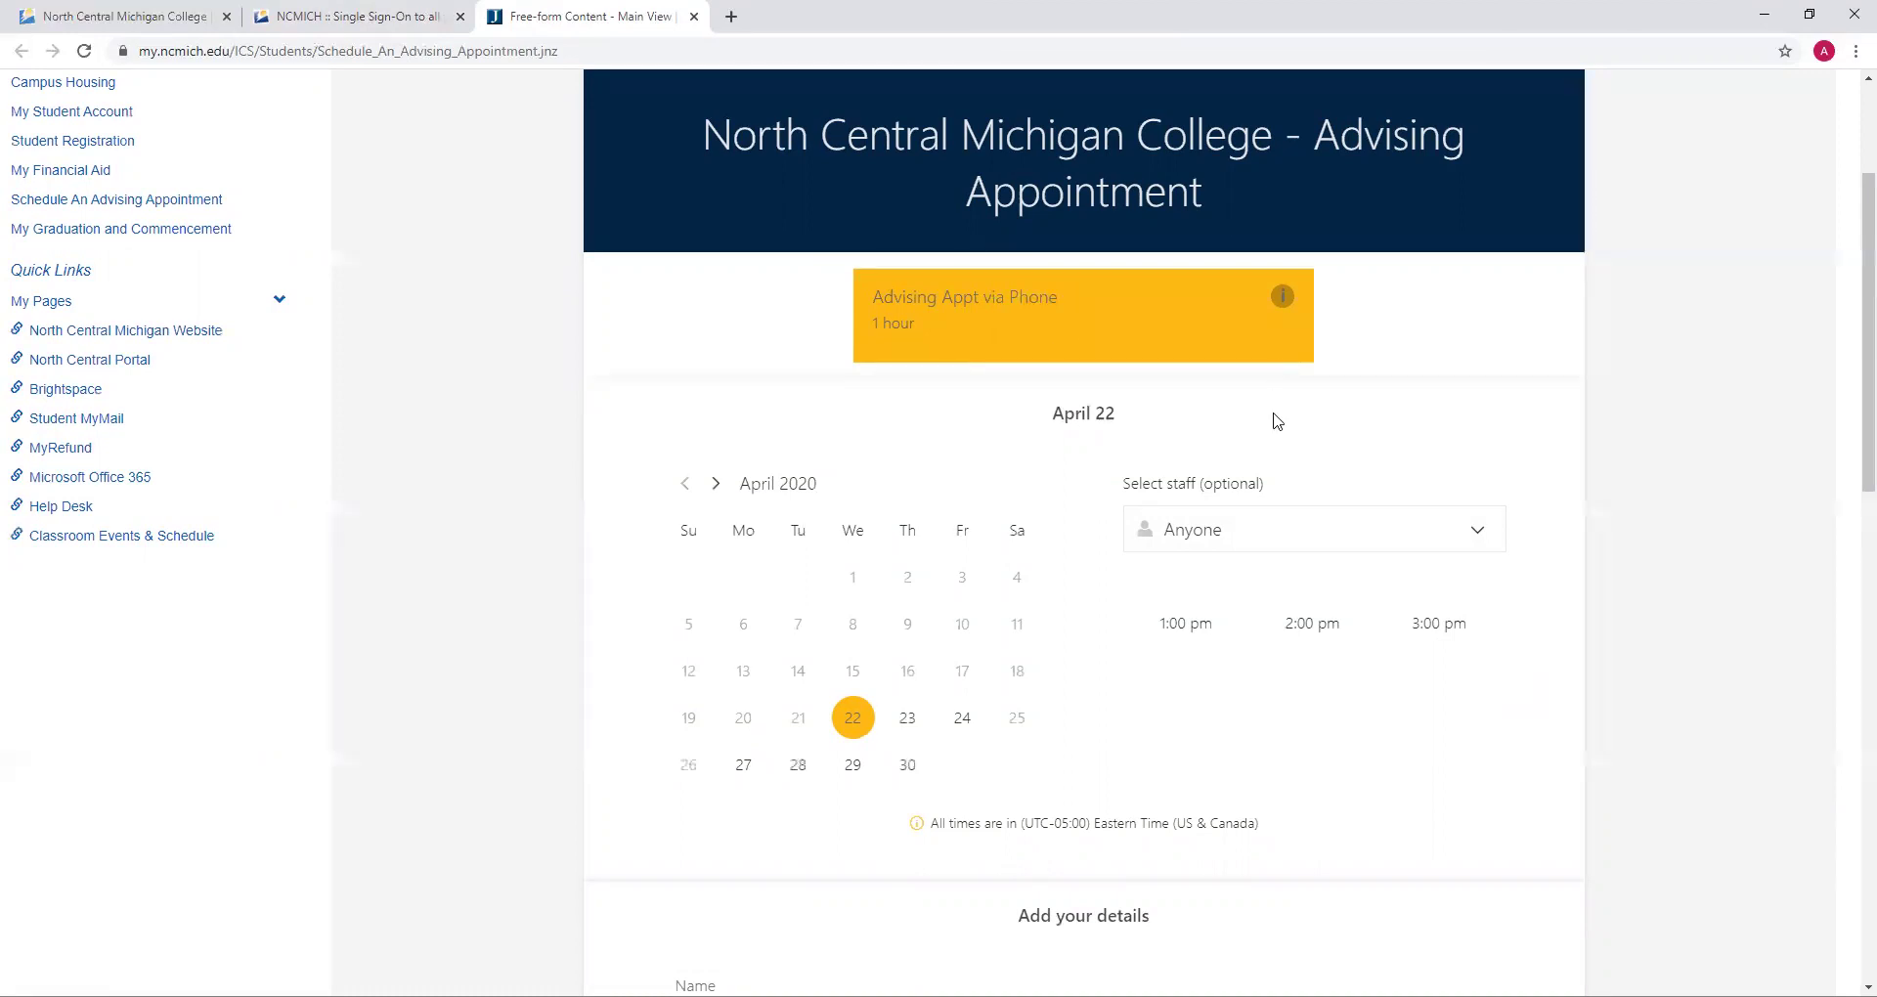
pyautogui.scroll(-2, 1276, 420)
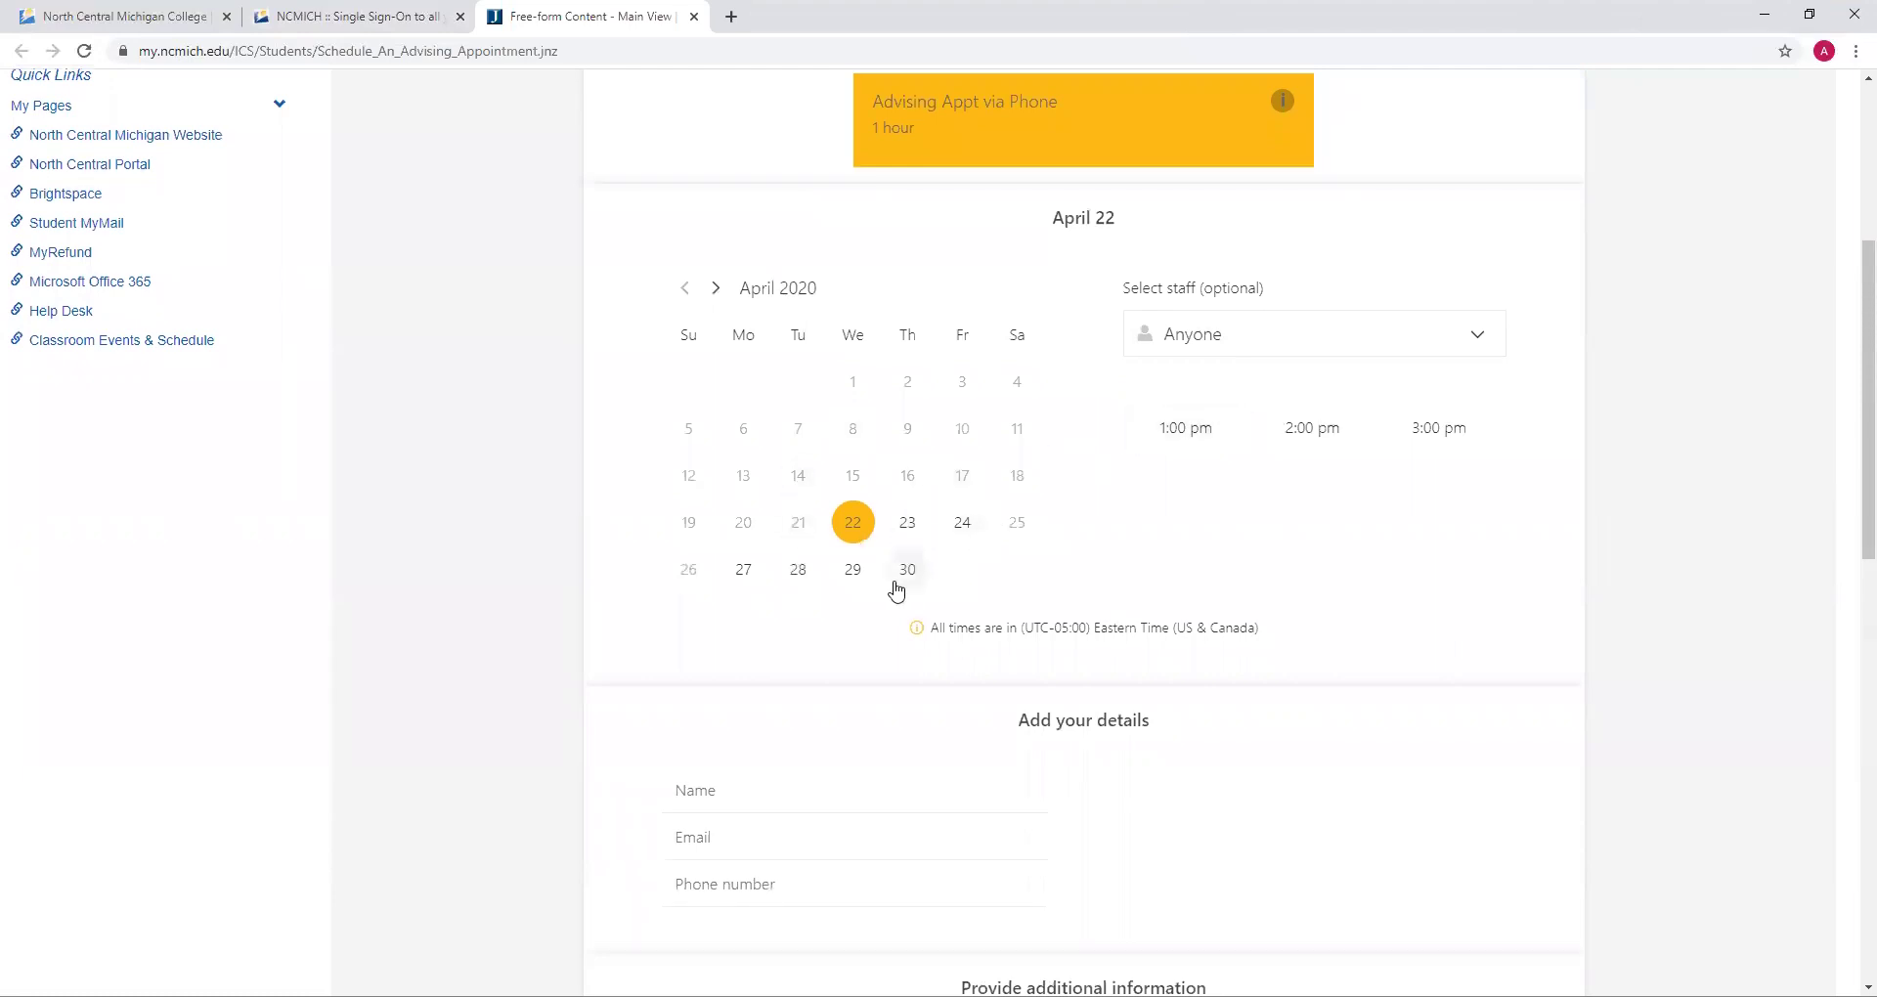
# Pick April 27 on the calendar with the 9:00 am time slot
pyautogui.click(794, 581)
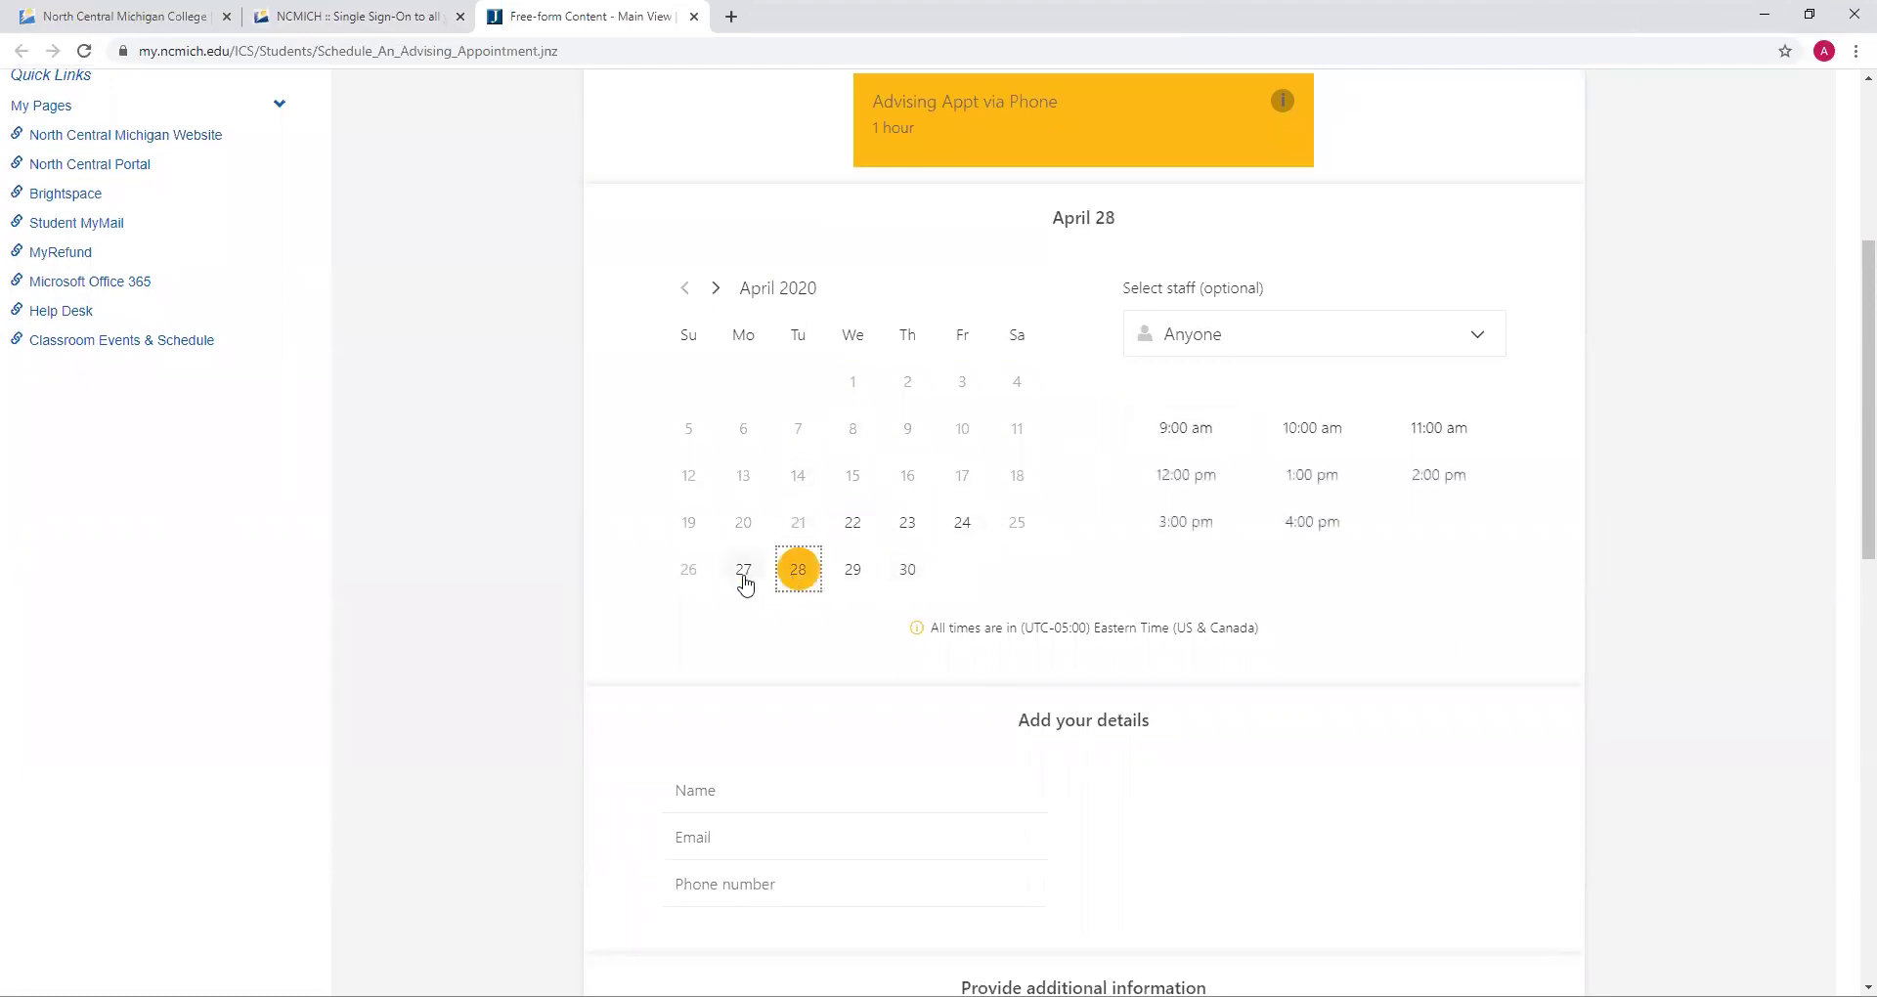
pyautogui.click(745, 582)
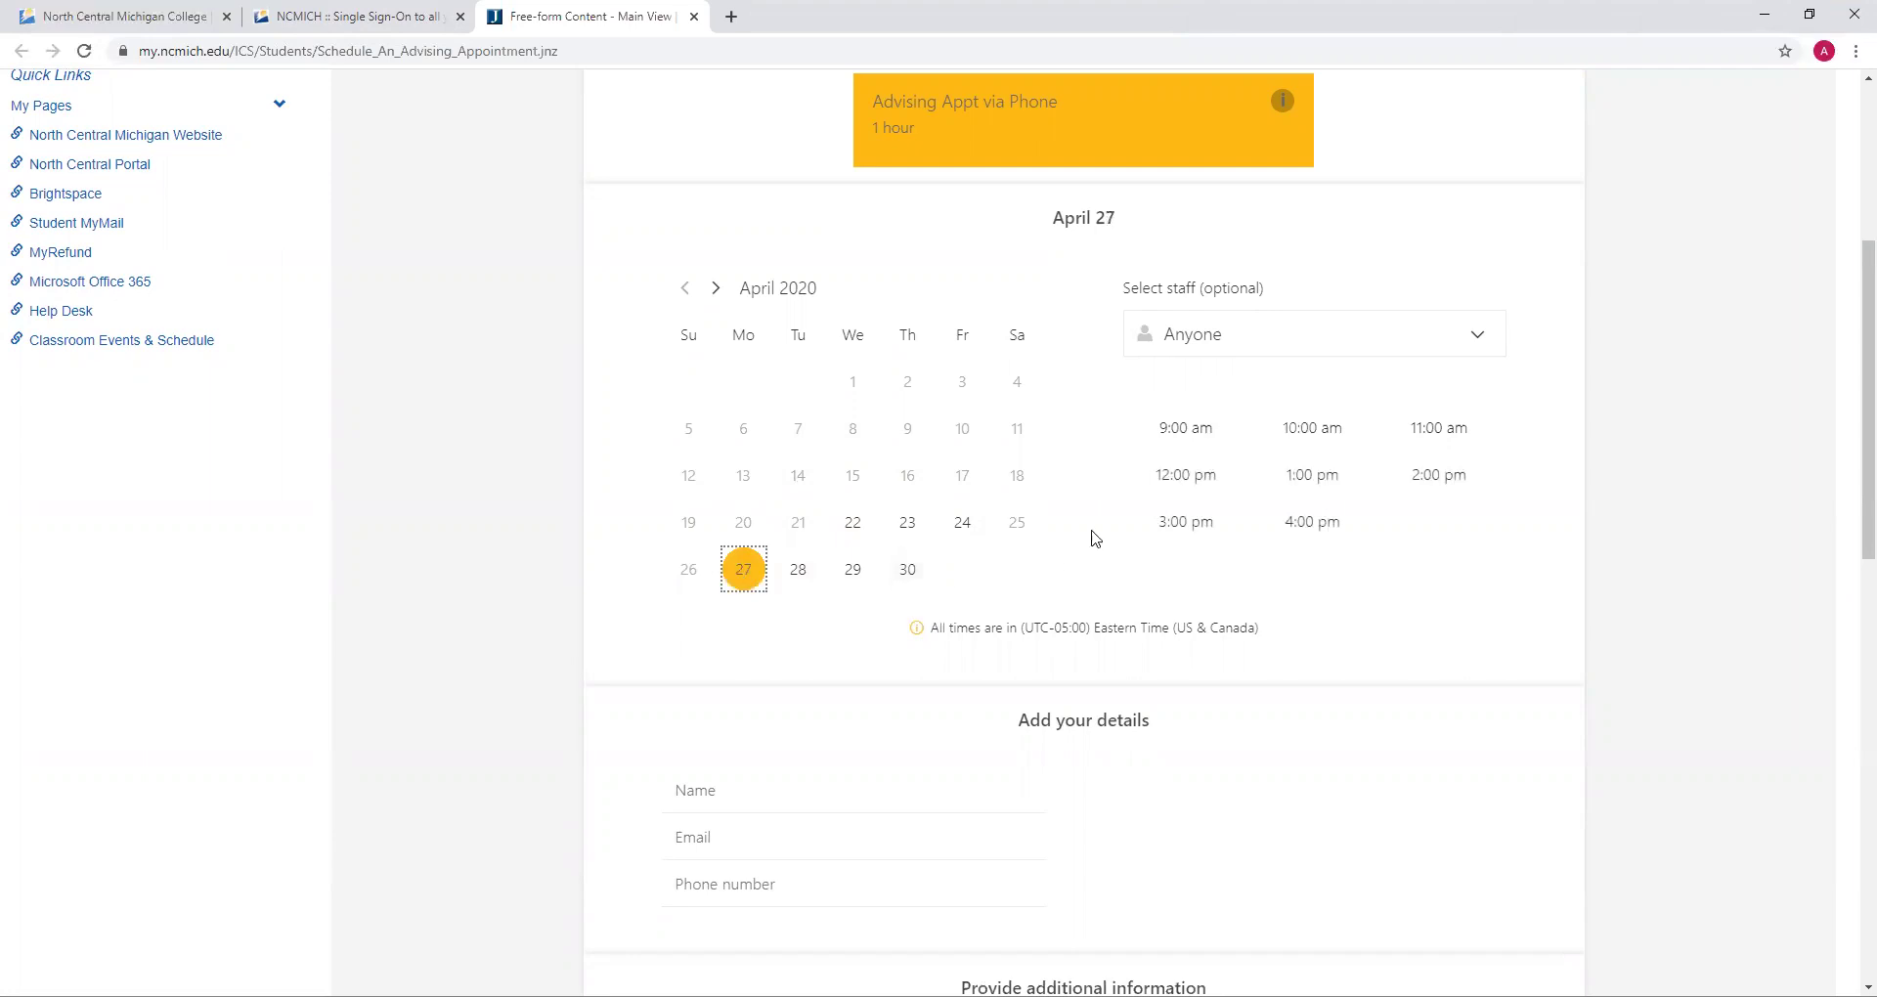
pyautogui.click(1203, 425)
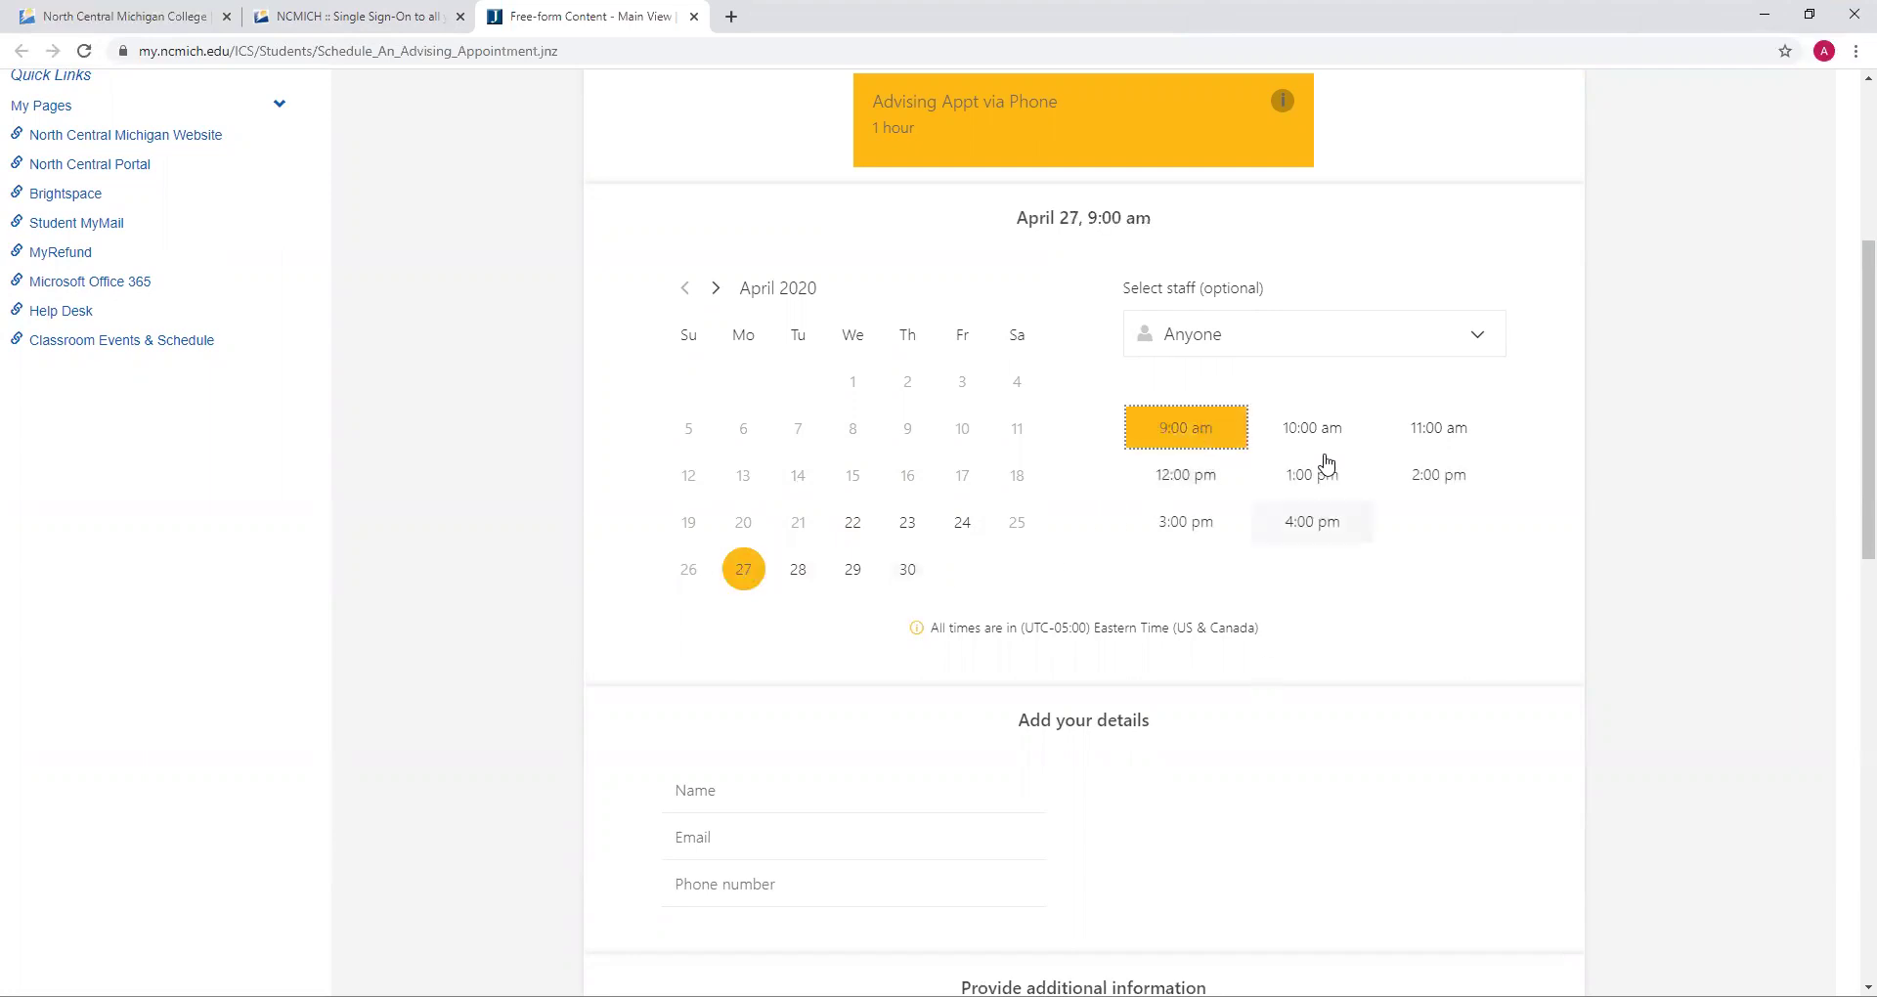
# Assign the appointment to the last advisor in the Select staff list
pyautogui.click(1328, 340)
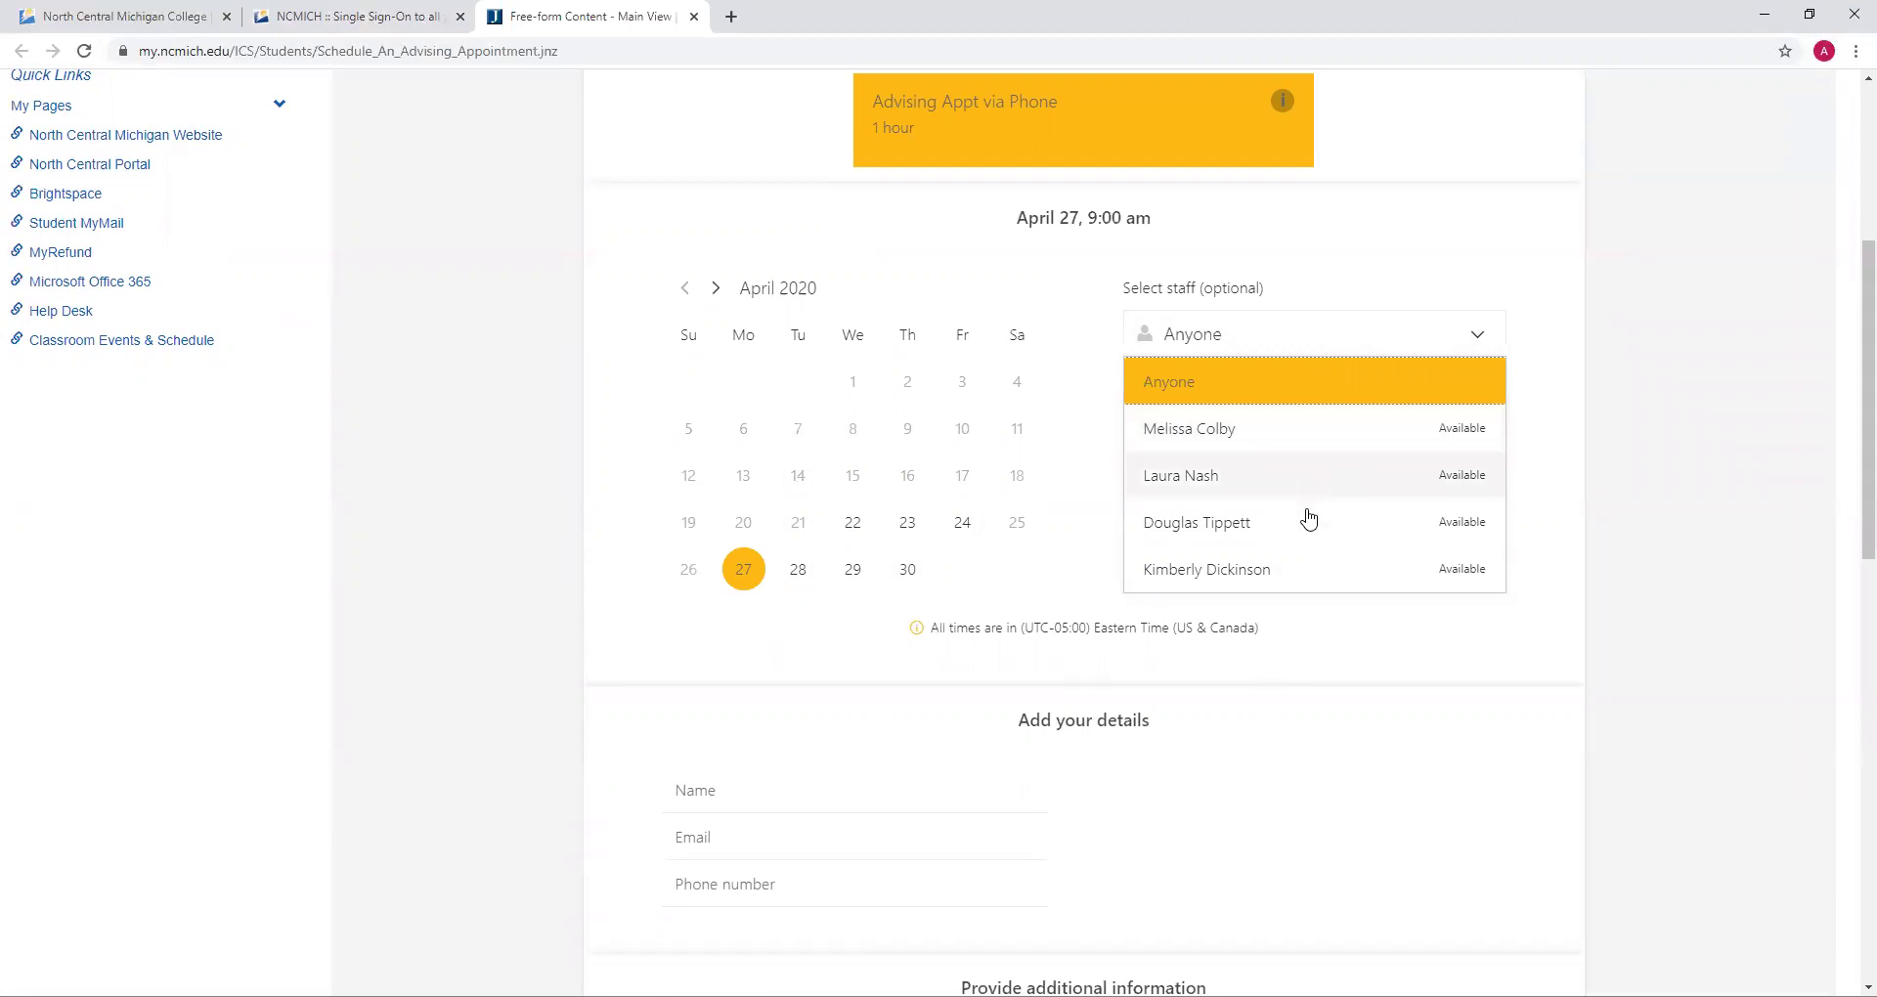
pyautogui.click(1073, 487)
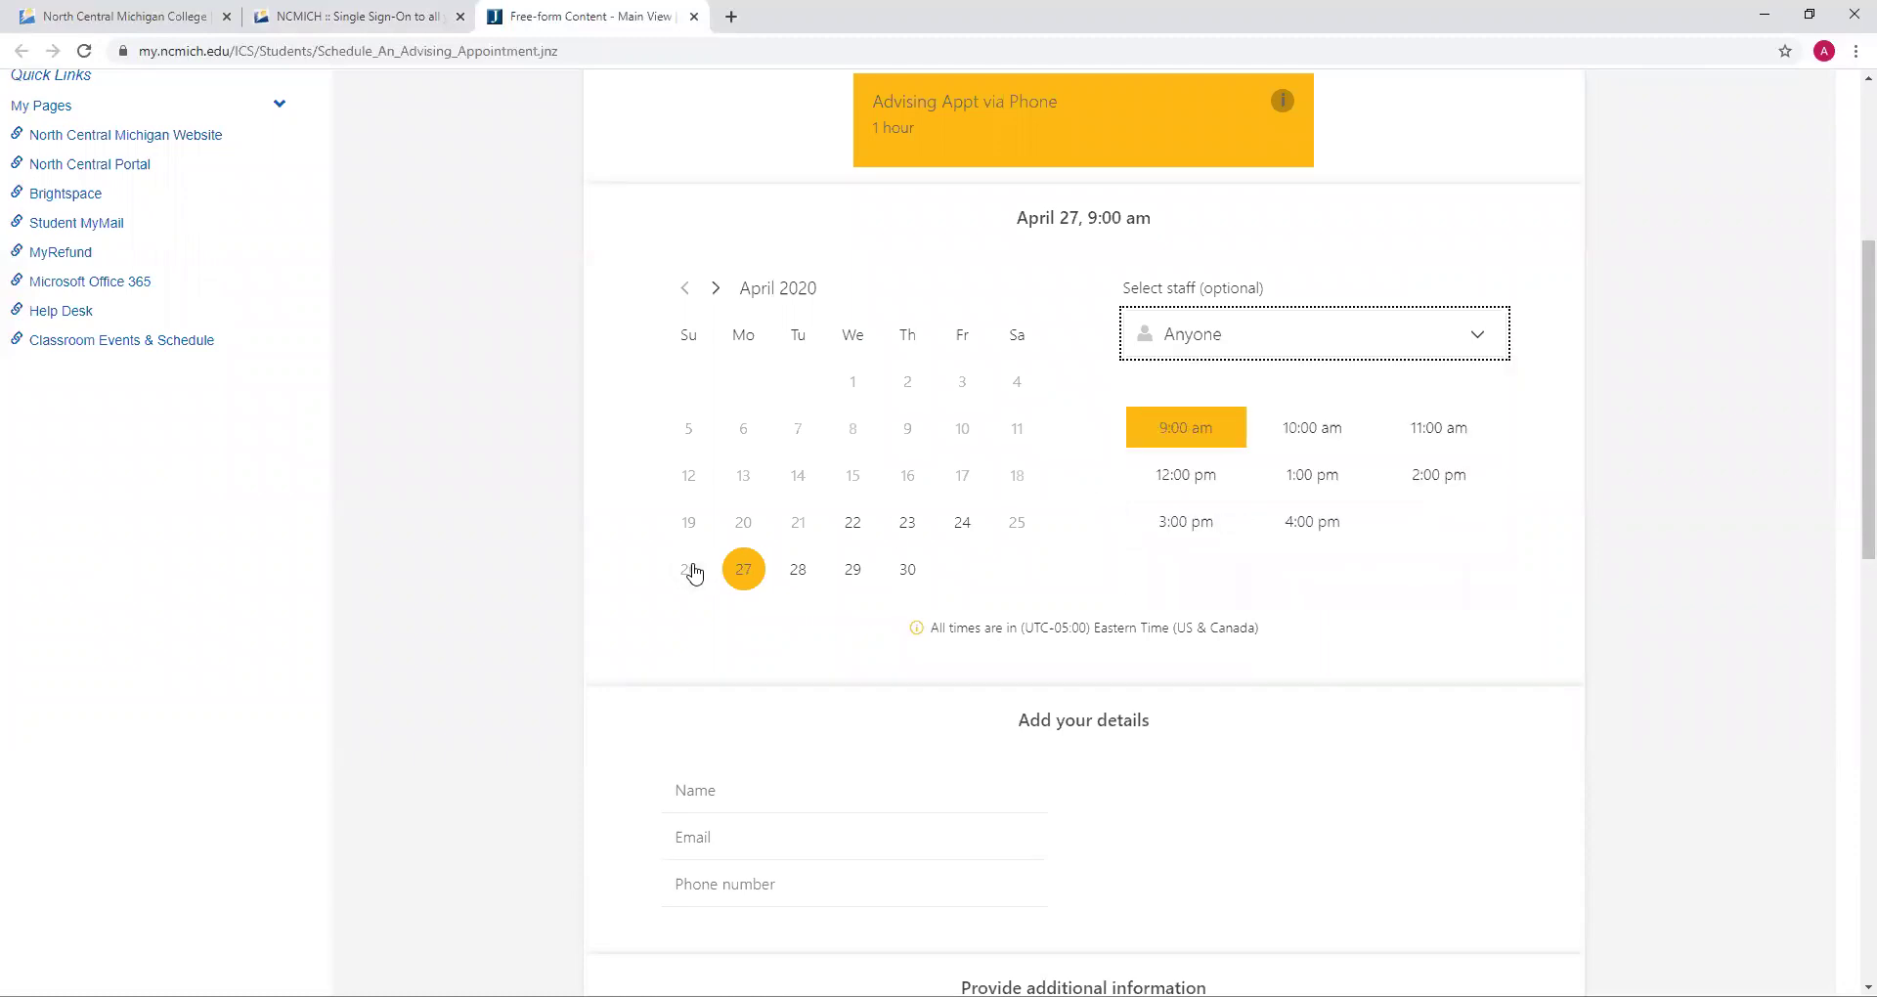
pyautogui.click(1248, 329)
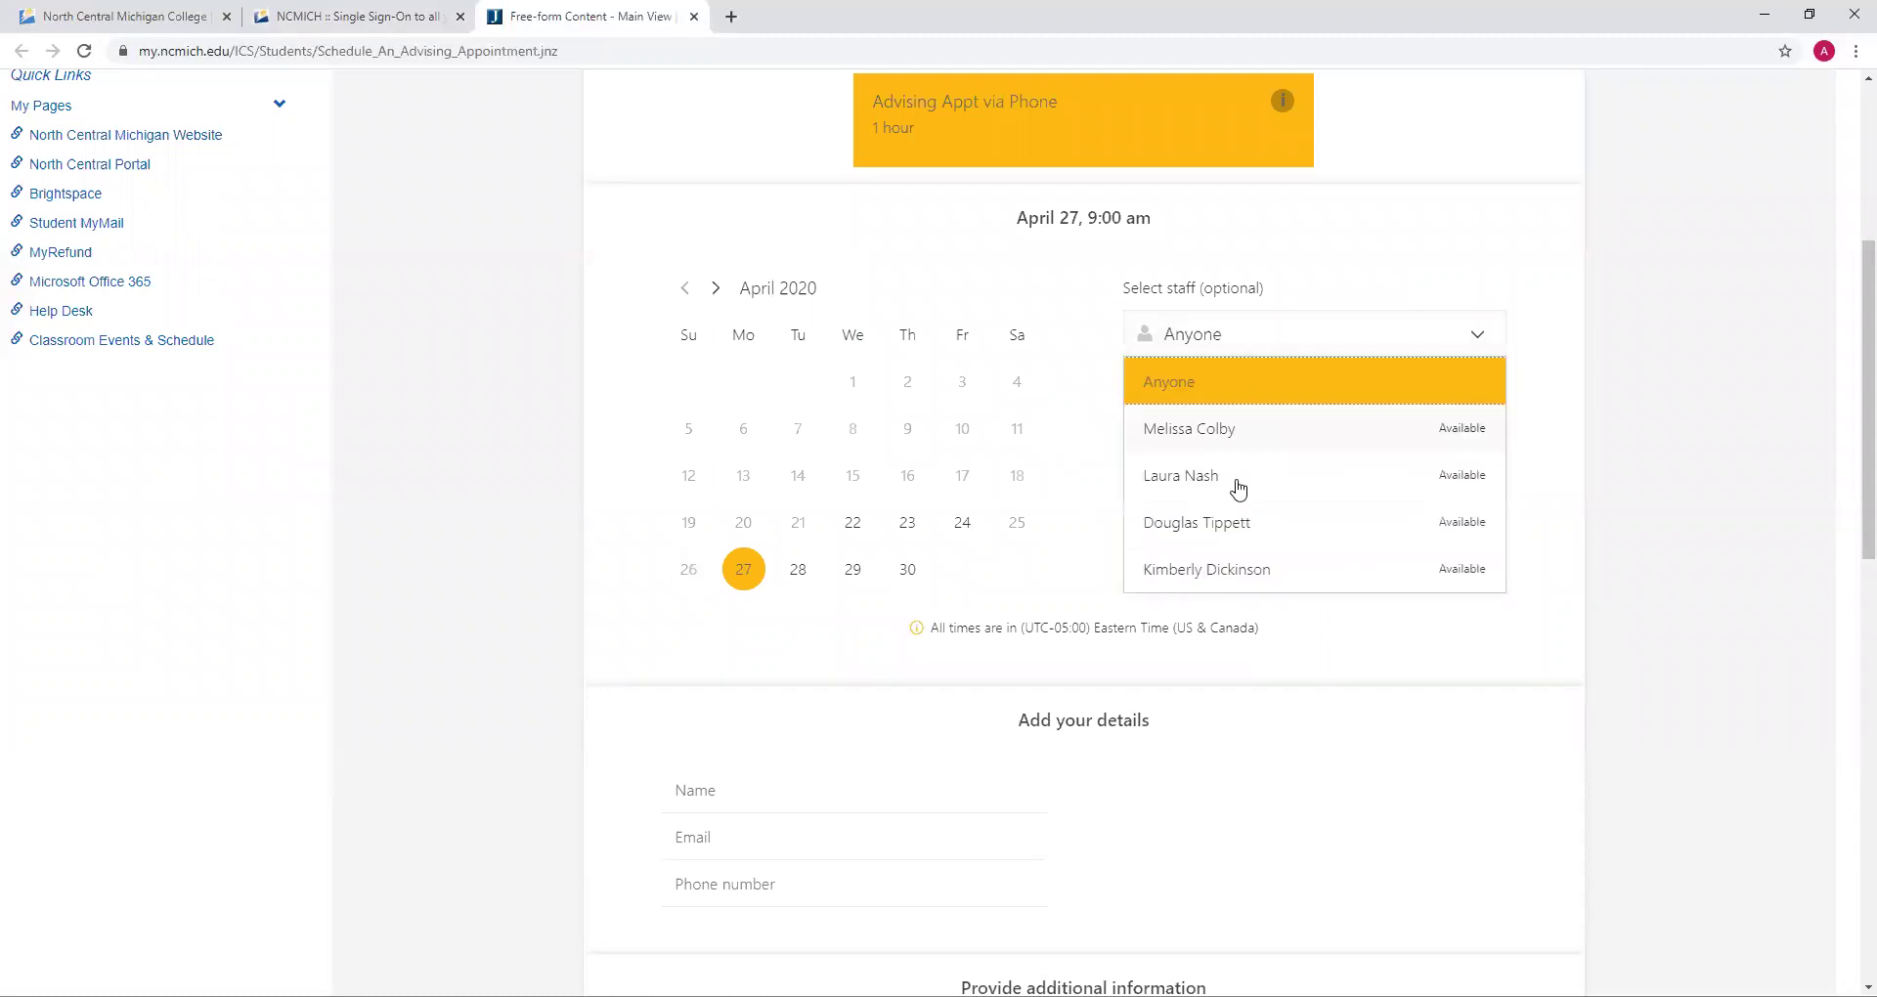
pyautogui.click(1240, 577)
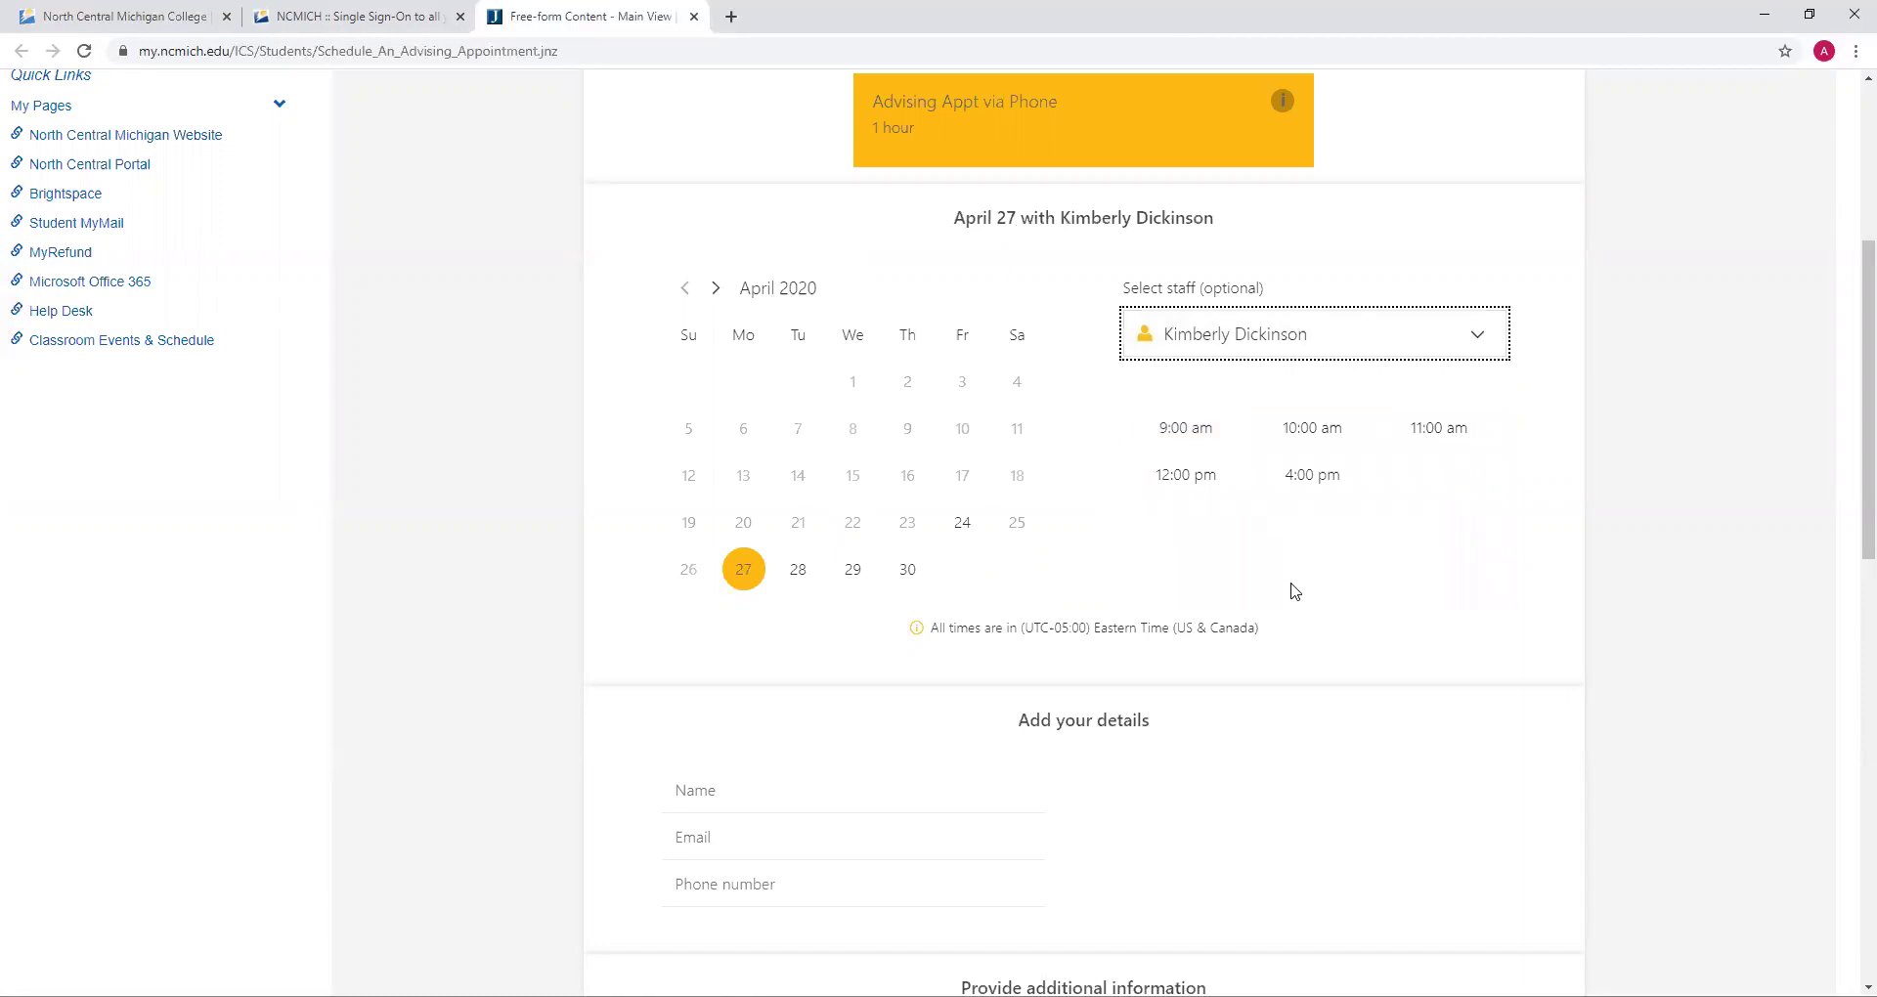
# Fill in the student's name, e-mail and phone number using the browser's saved suggestions
pyautogui.scroll(-5, 1303, 594)
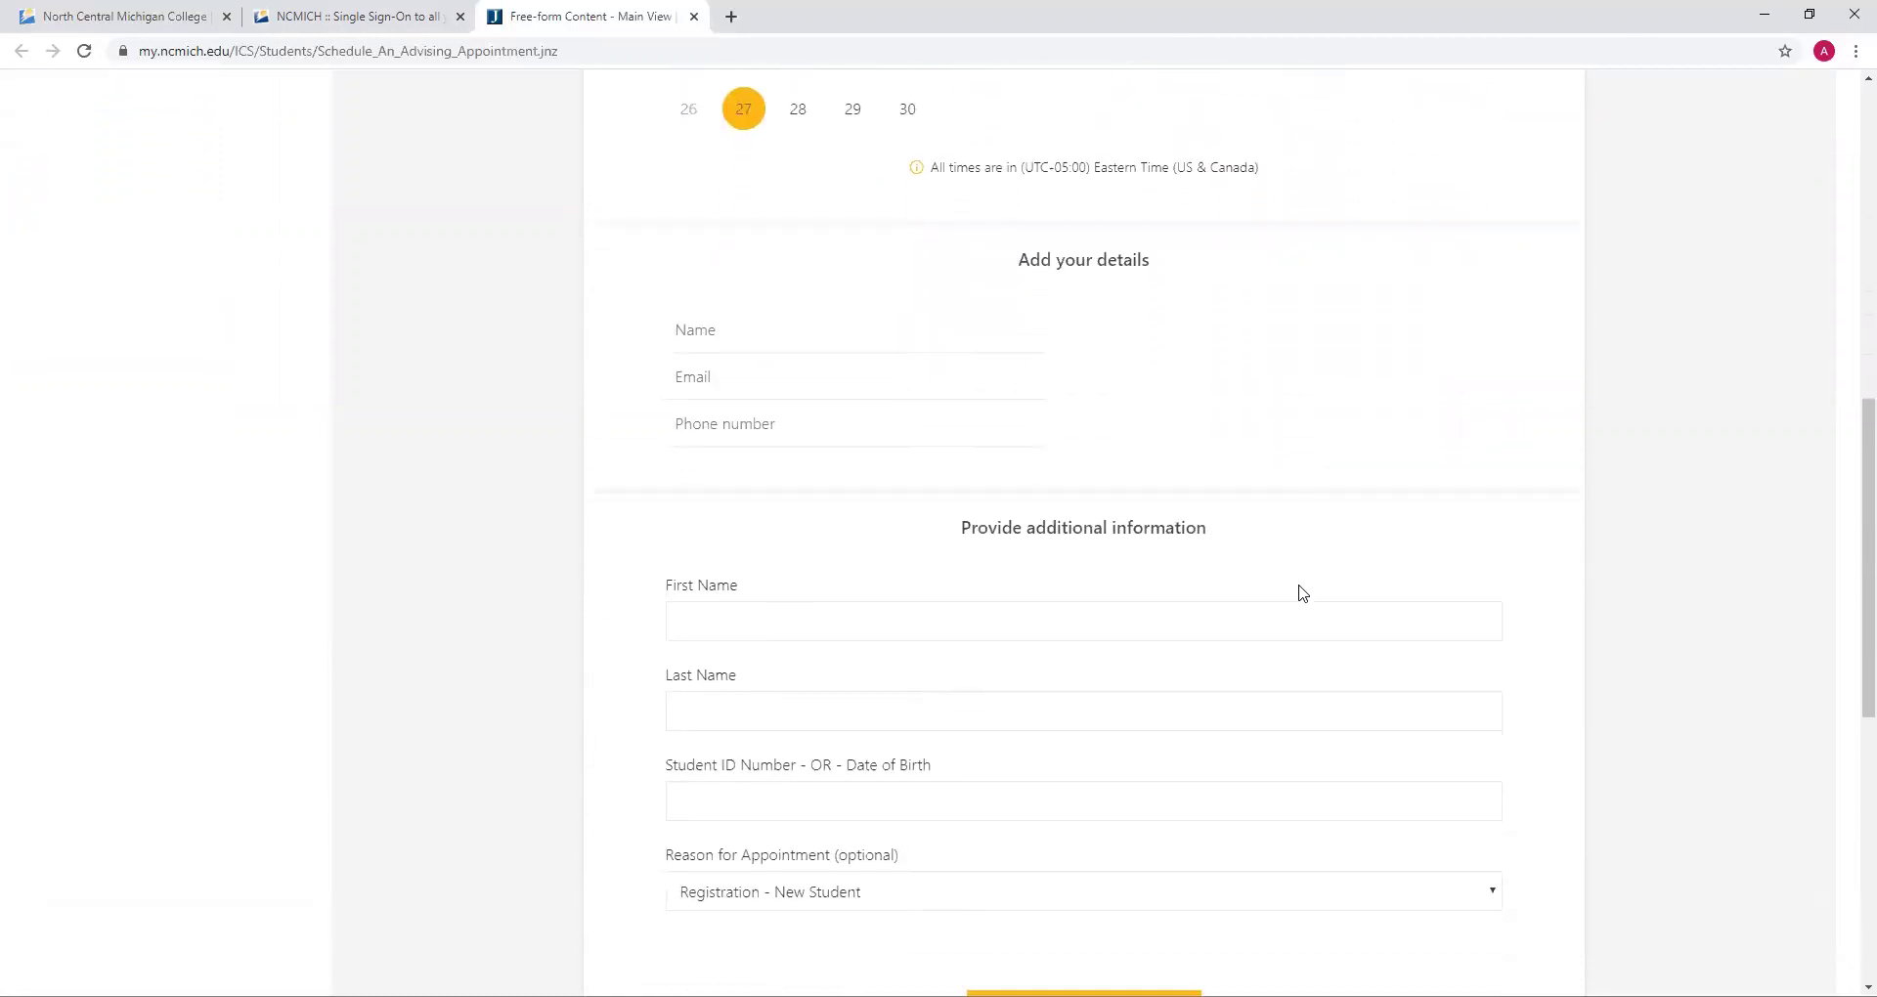
pyautogui.click(910, 251)
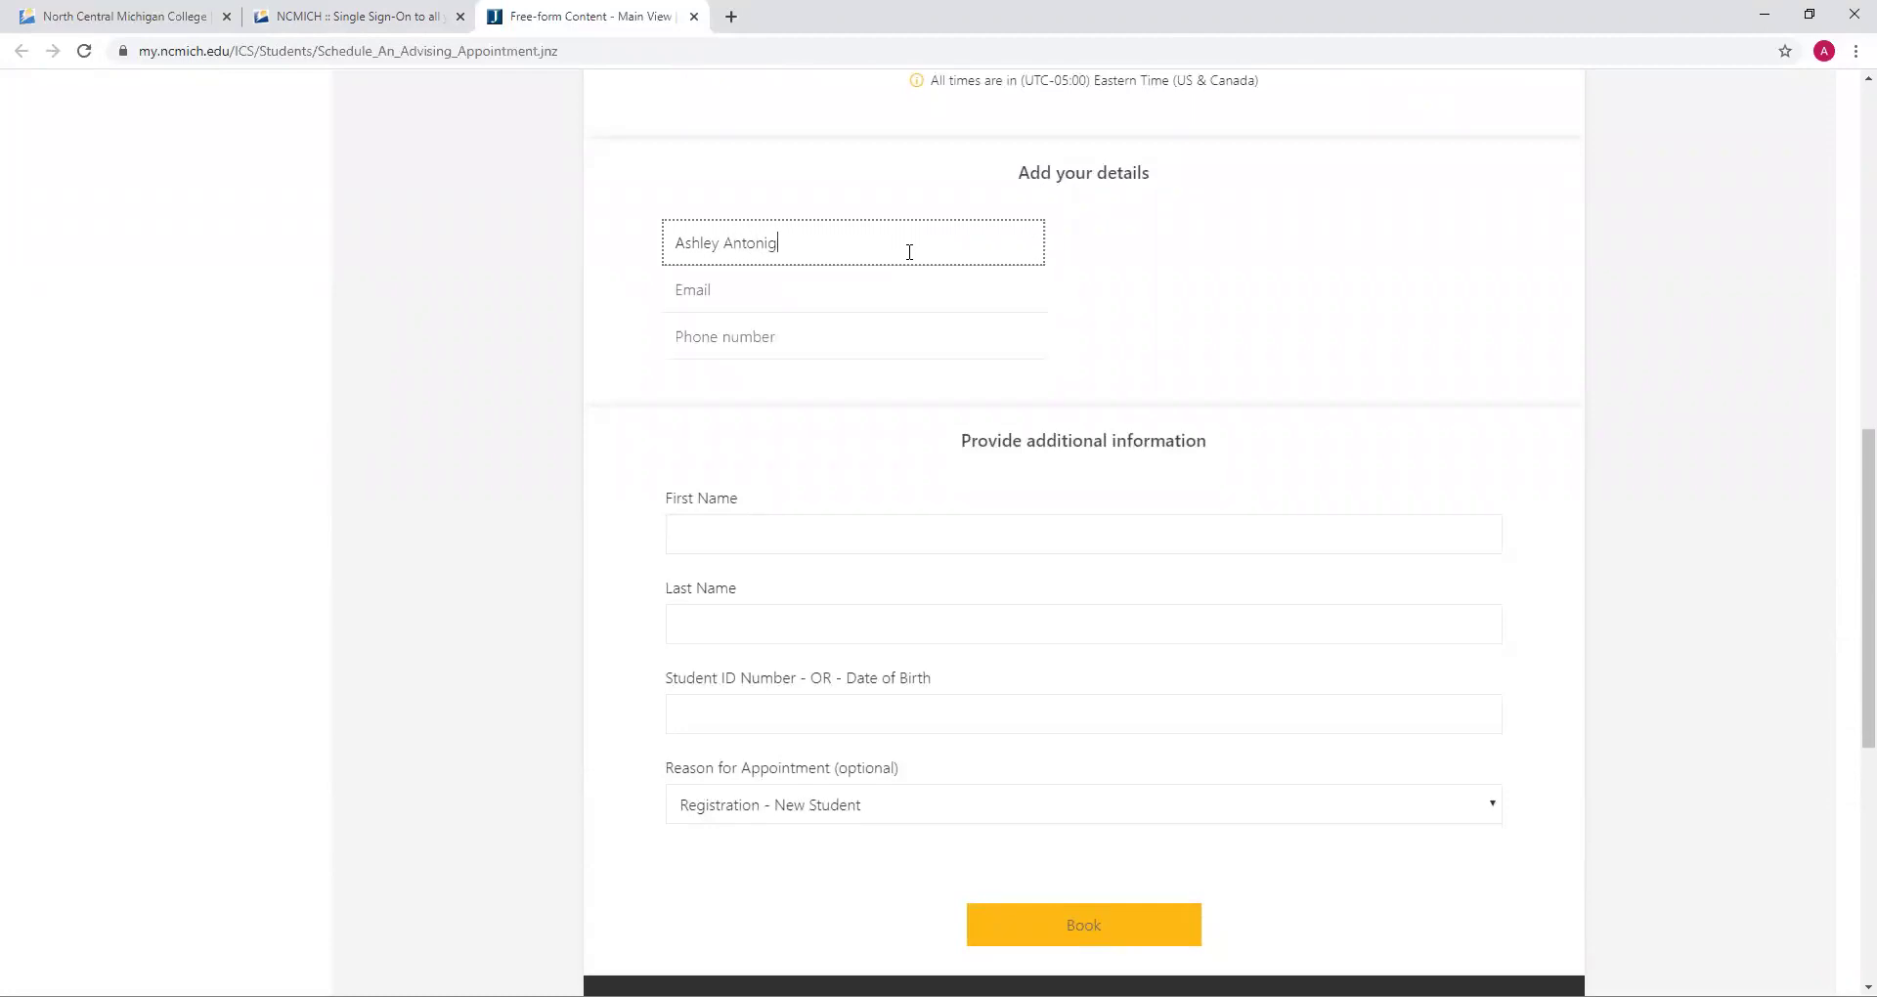
pyautogui.press('Tab')
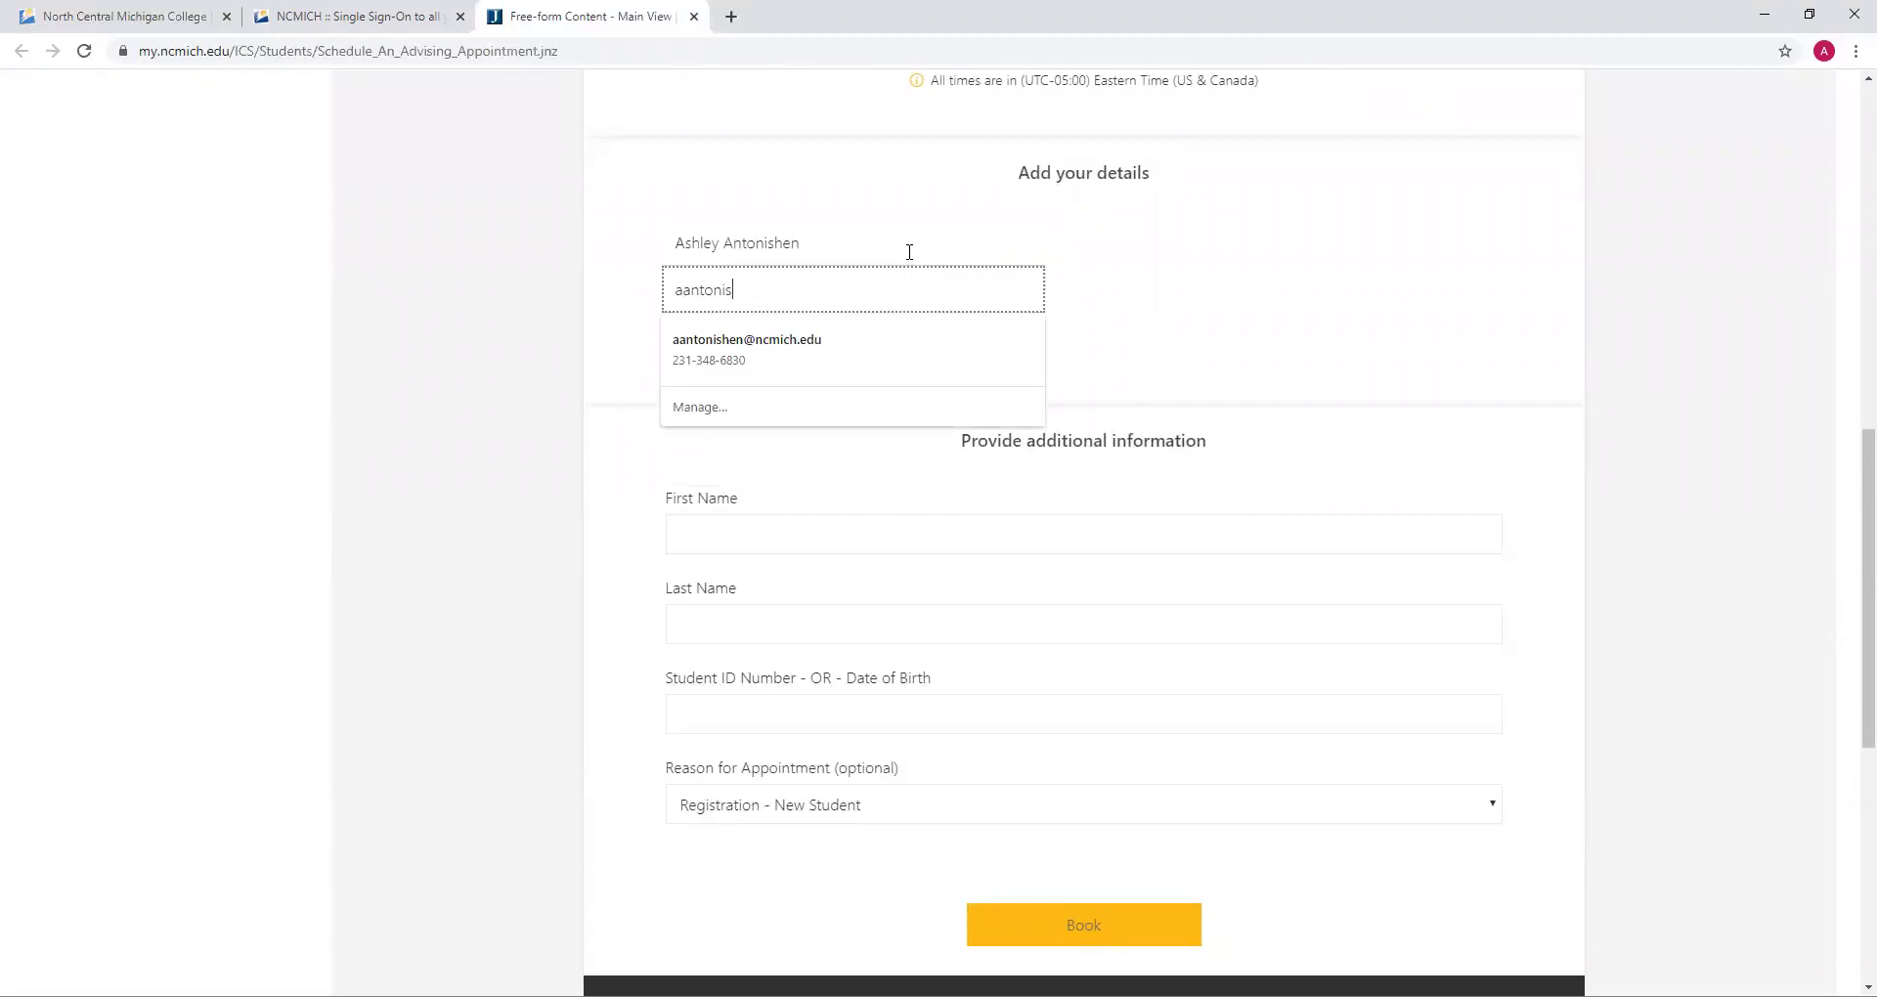
pyautogui.press('Down')
pyautogui.press('Return')
pyautogui.press('Tab')
pyautogui.click(1193, 296)
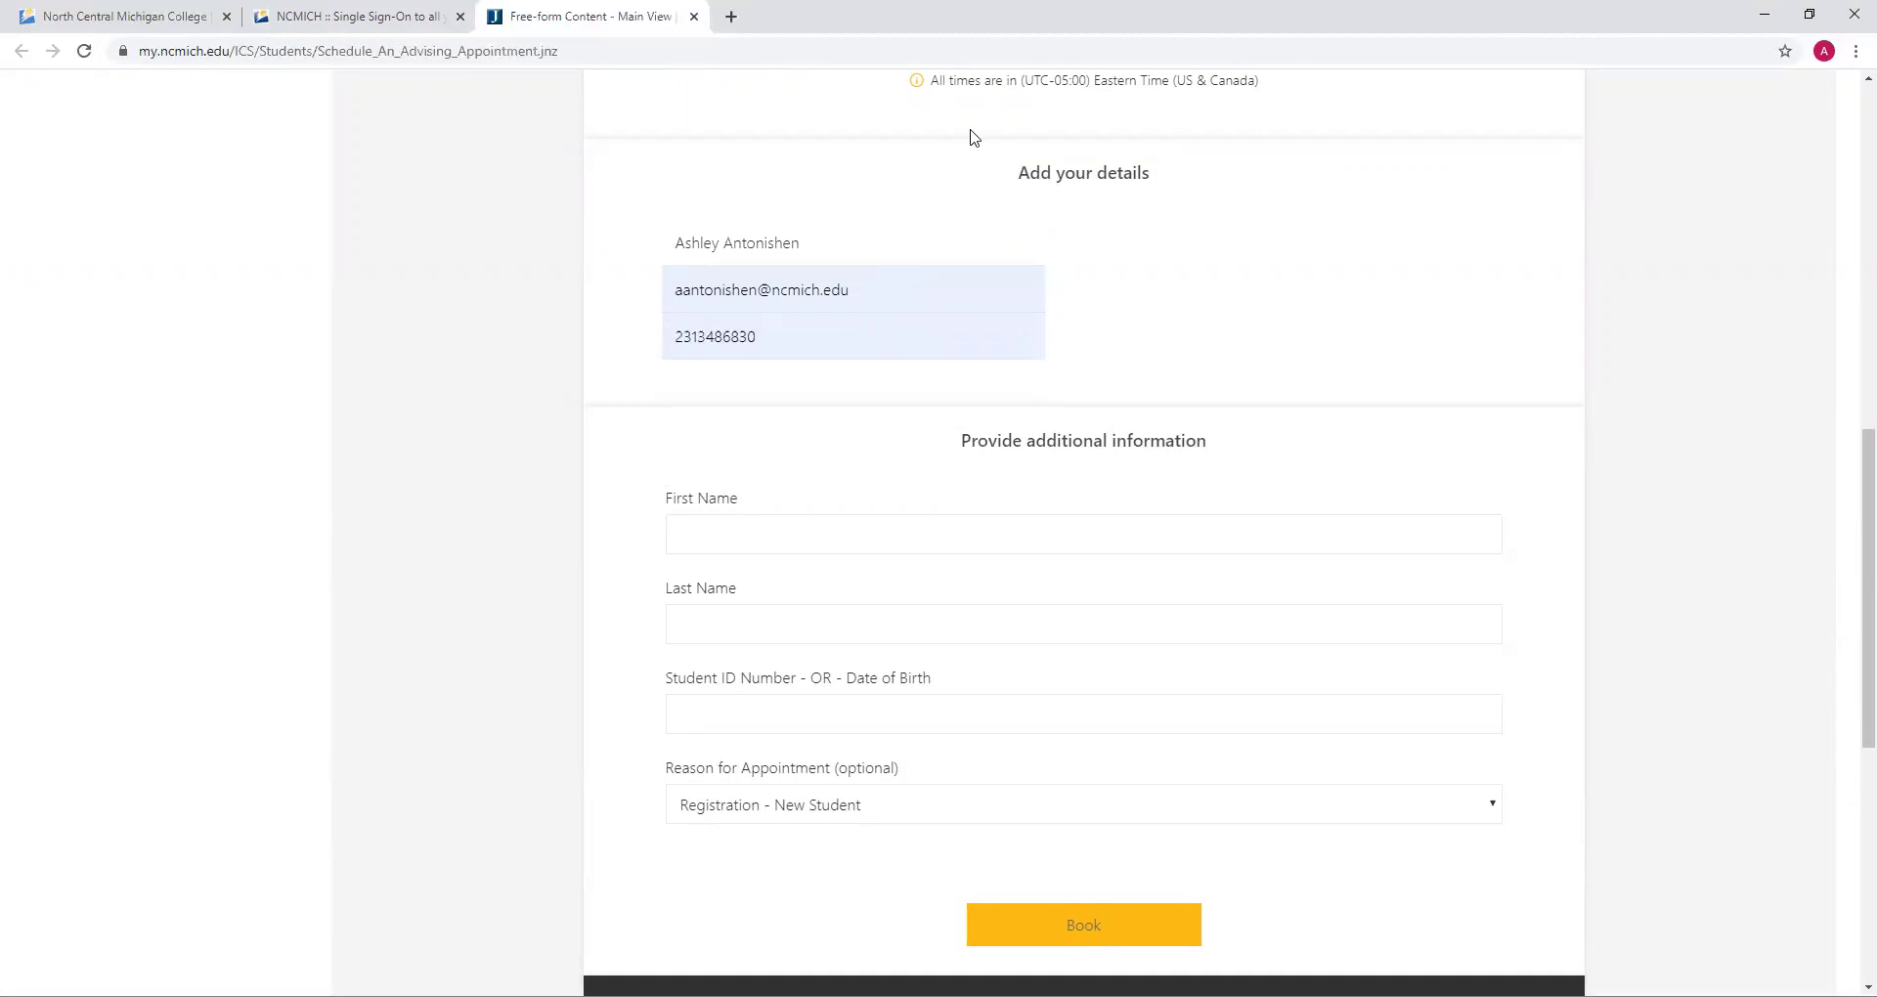
# Enter the student's first and last names in the additional-information fields
pyautogui.scroll(-1, 1163, 367)
pyautogui.scroll(-2, 1163, 367)
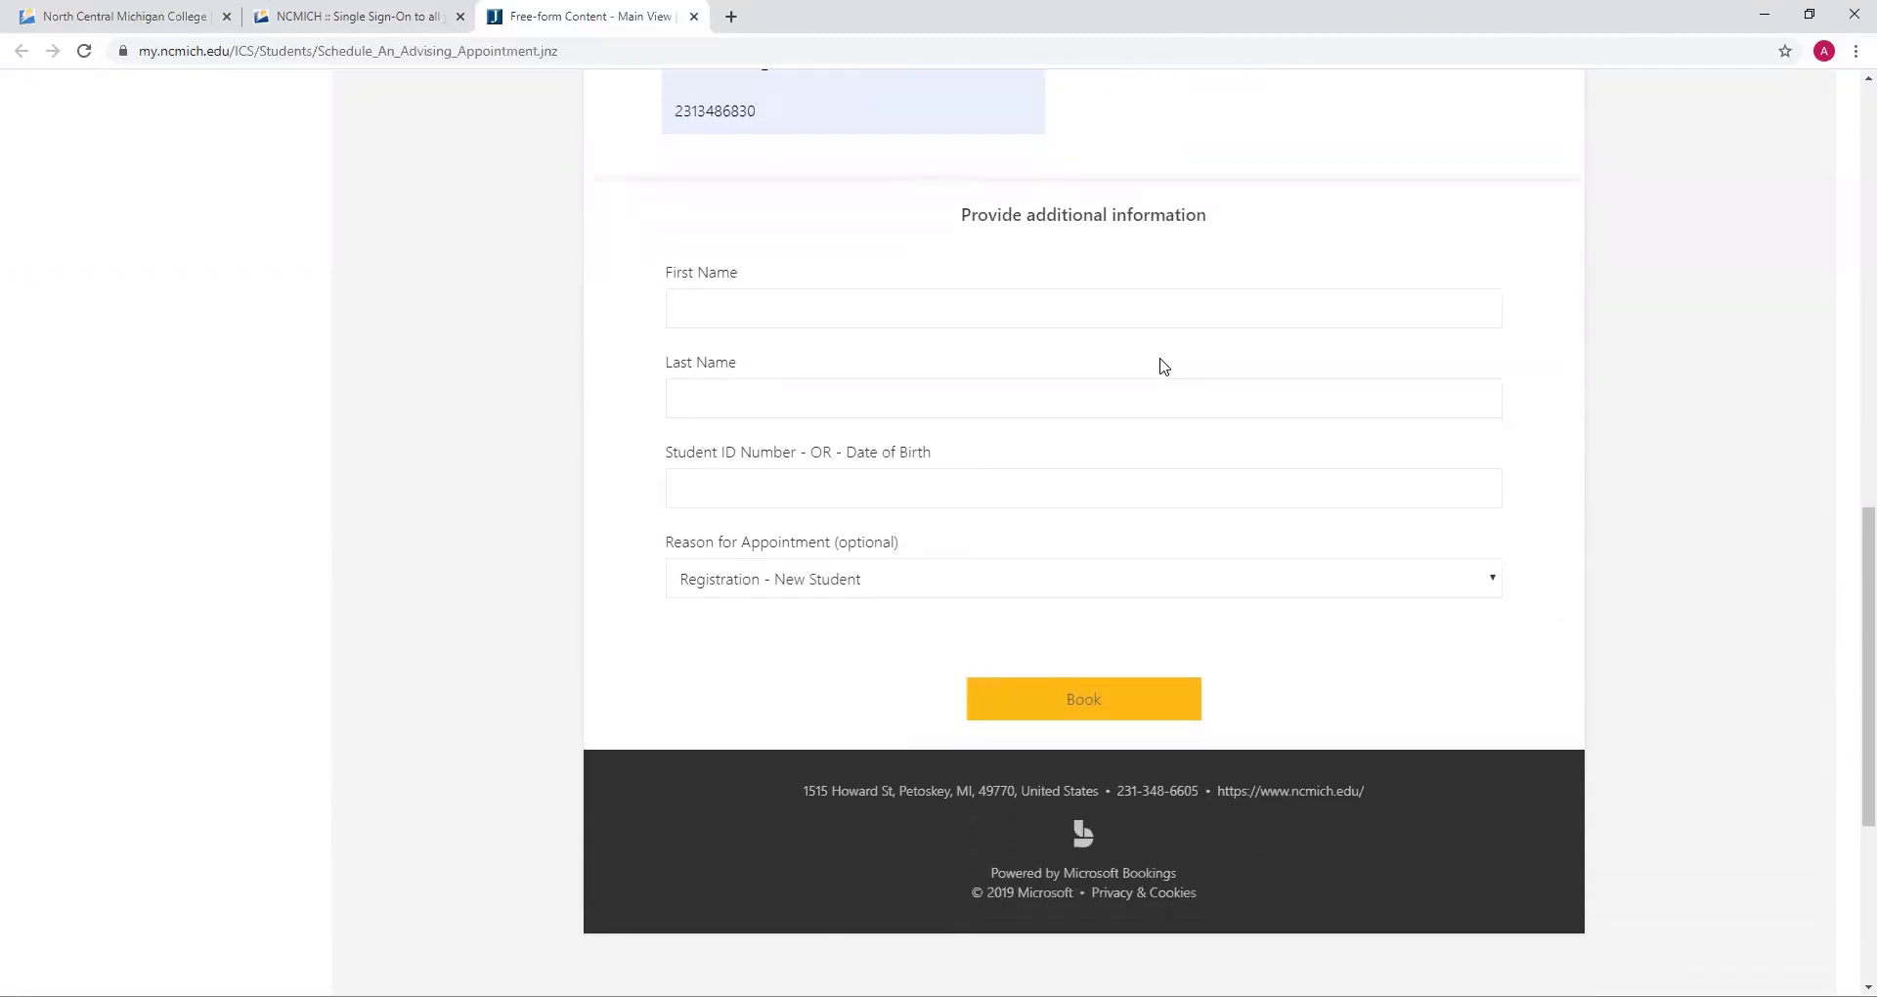
pyautogui.click(1001, 305)
pyautogui.press('Tab')
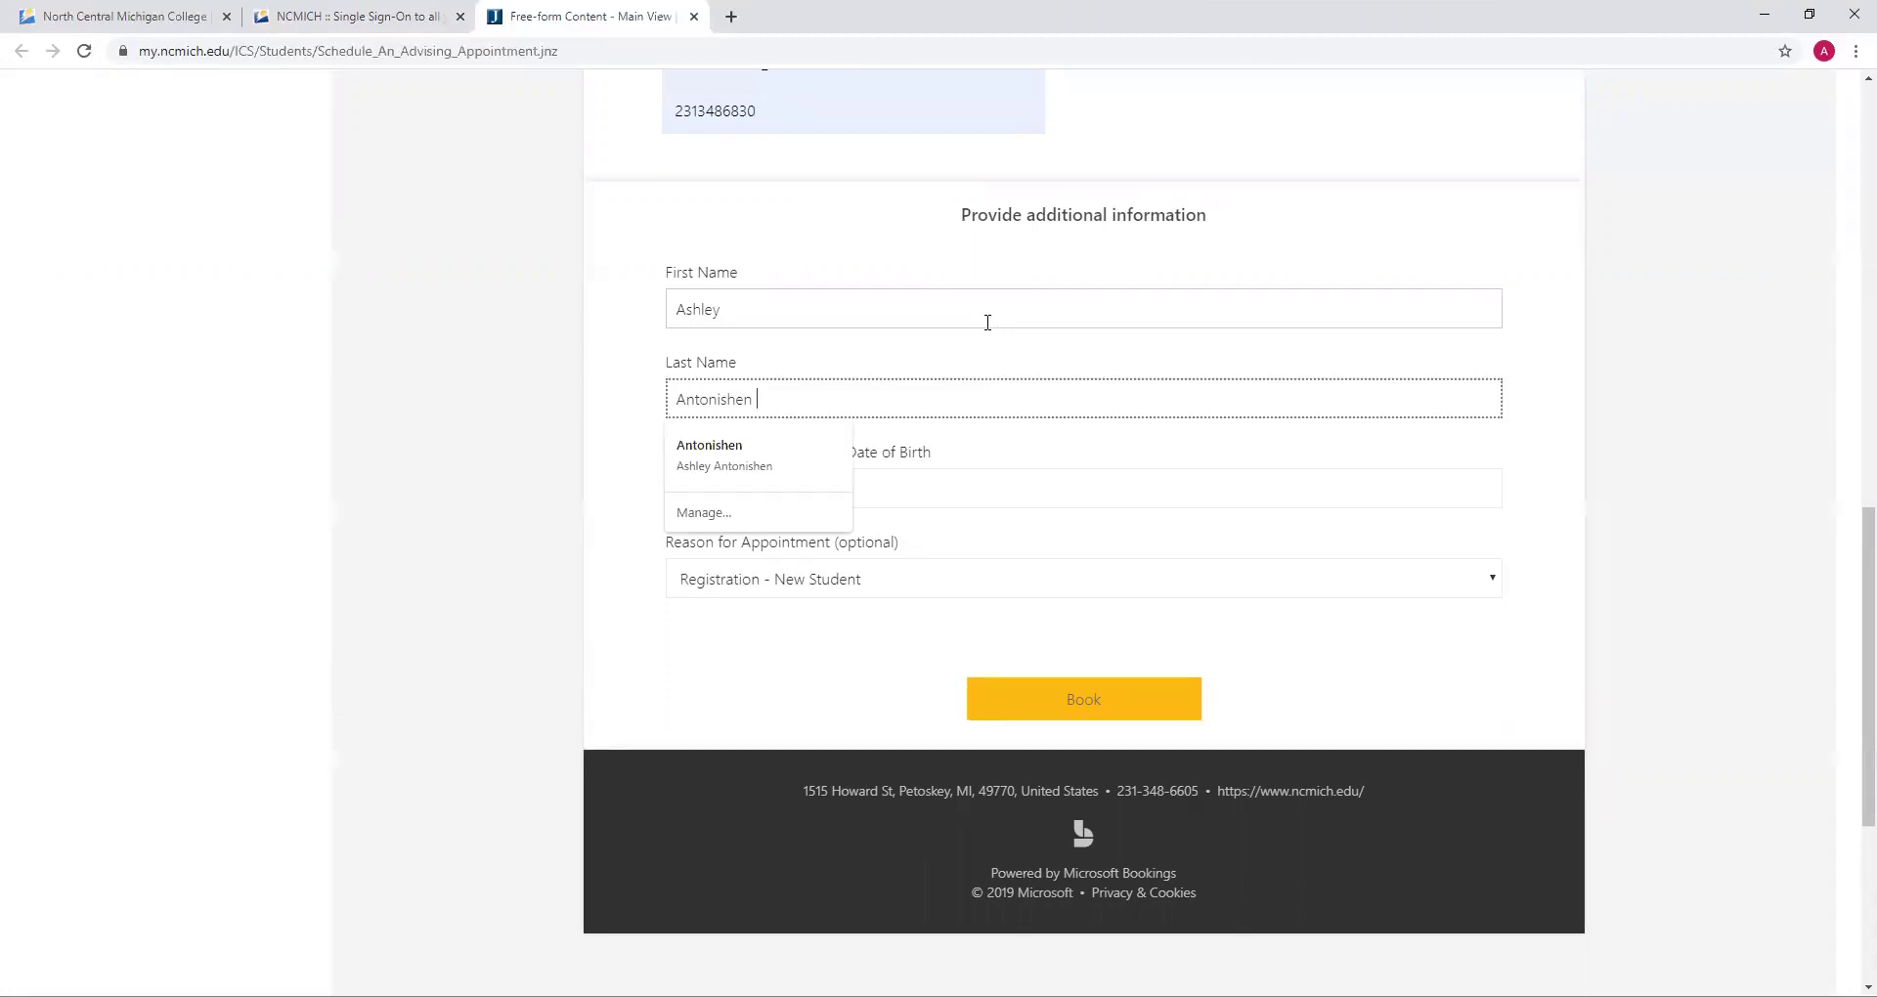
pyautogui.scroll(2, 988, 323)
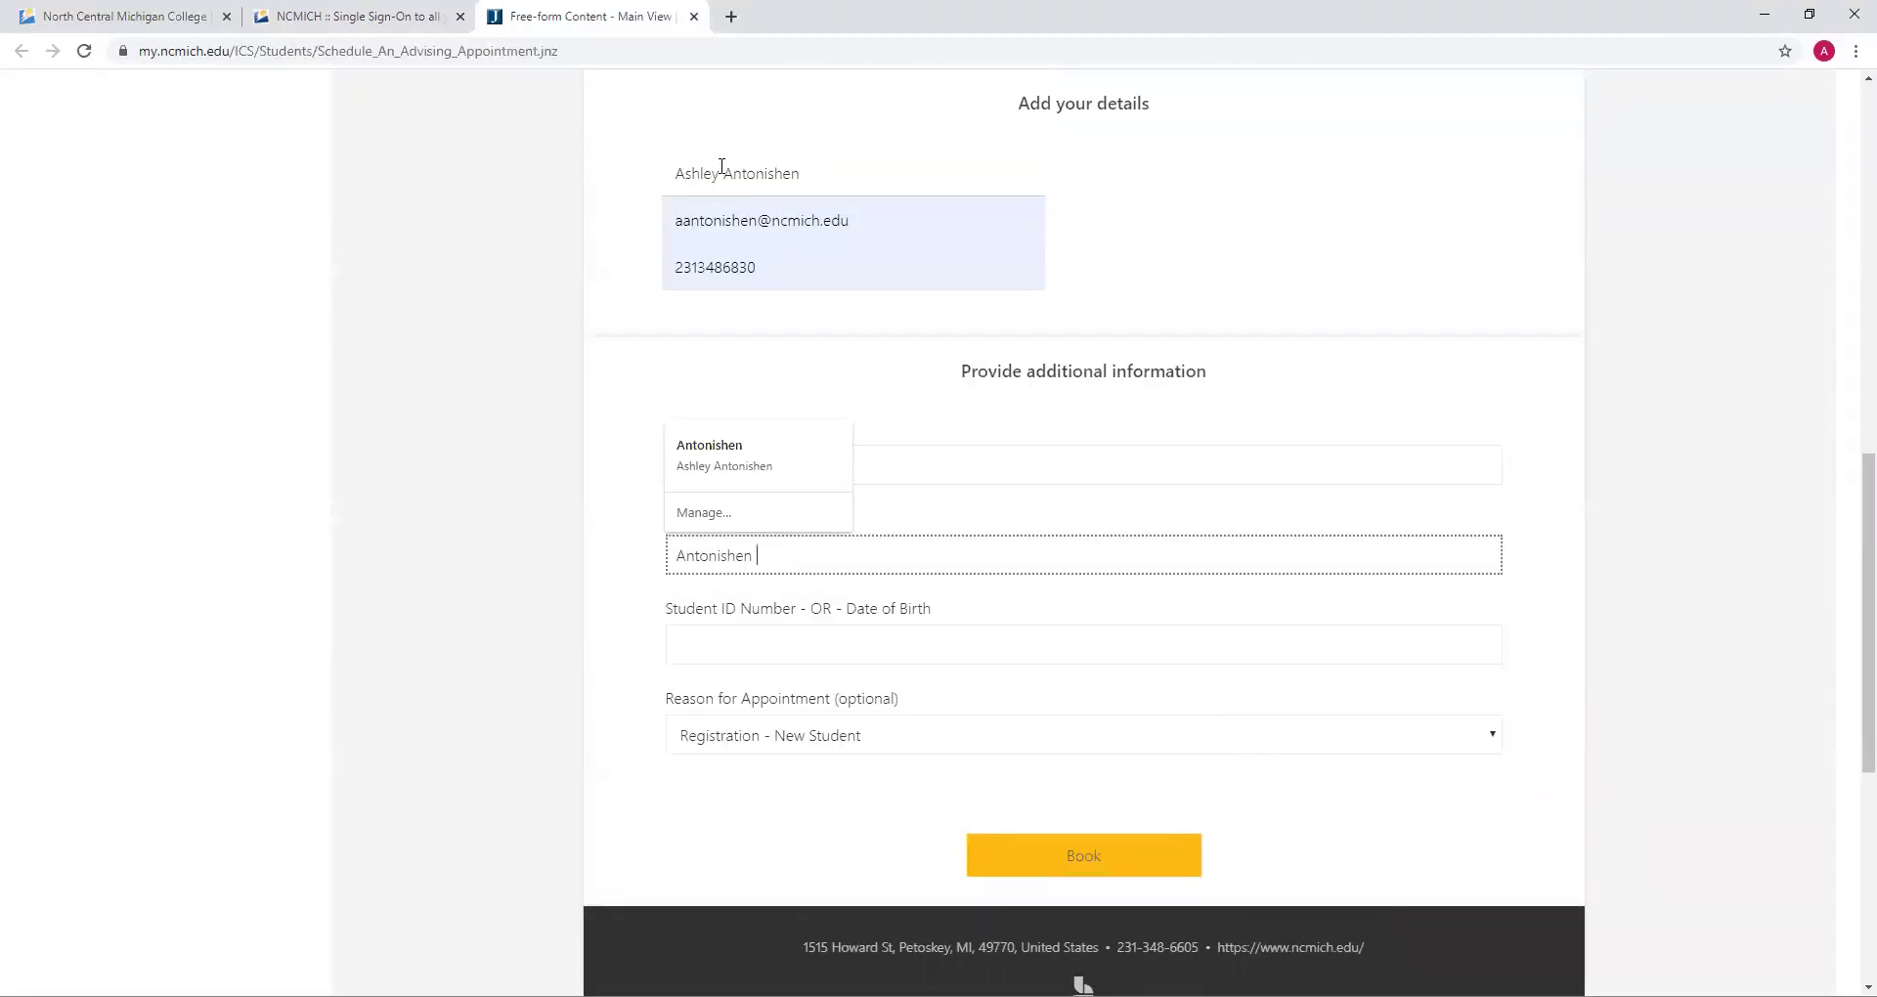
pyautogui.click(870, 455)
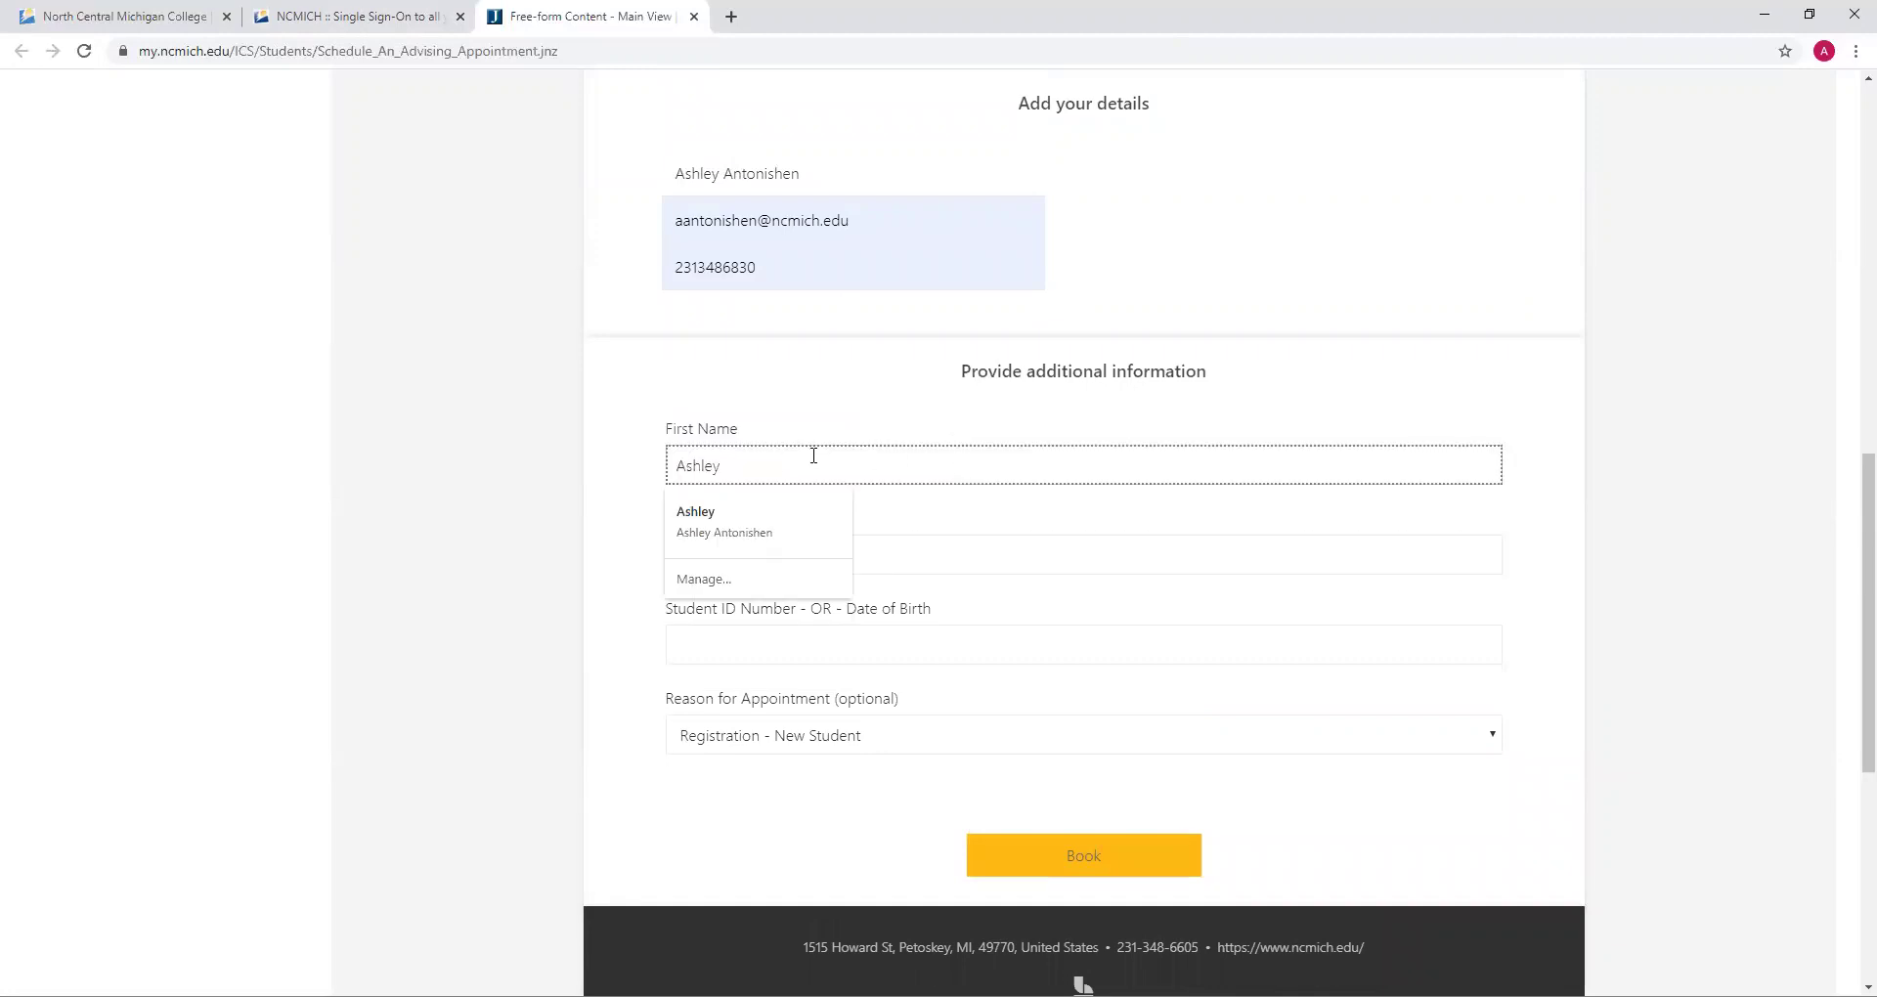
pyautogui.click(1023, 559)
pyautogui.click(974, 643)
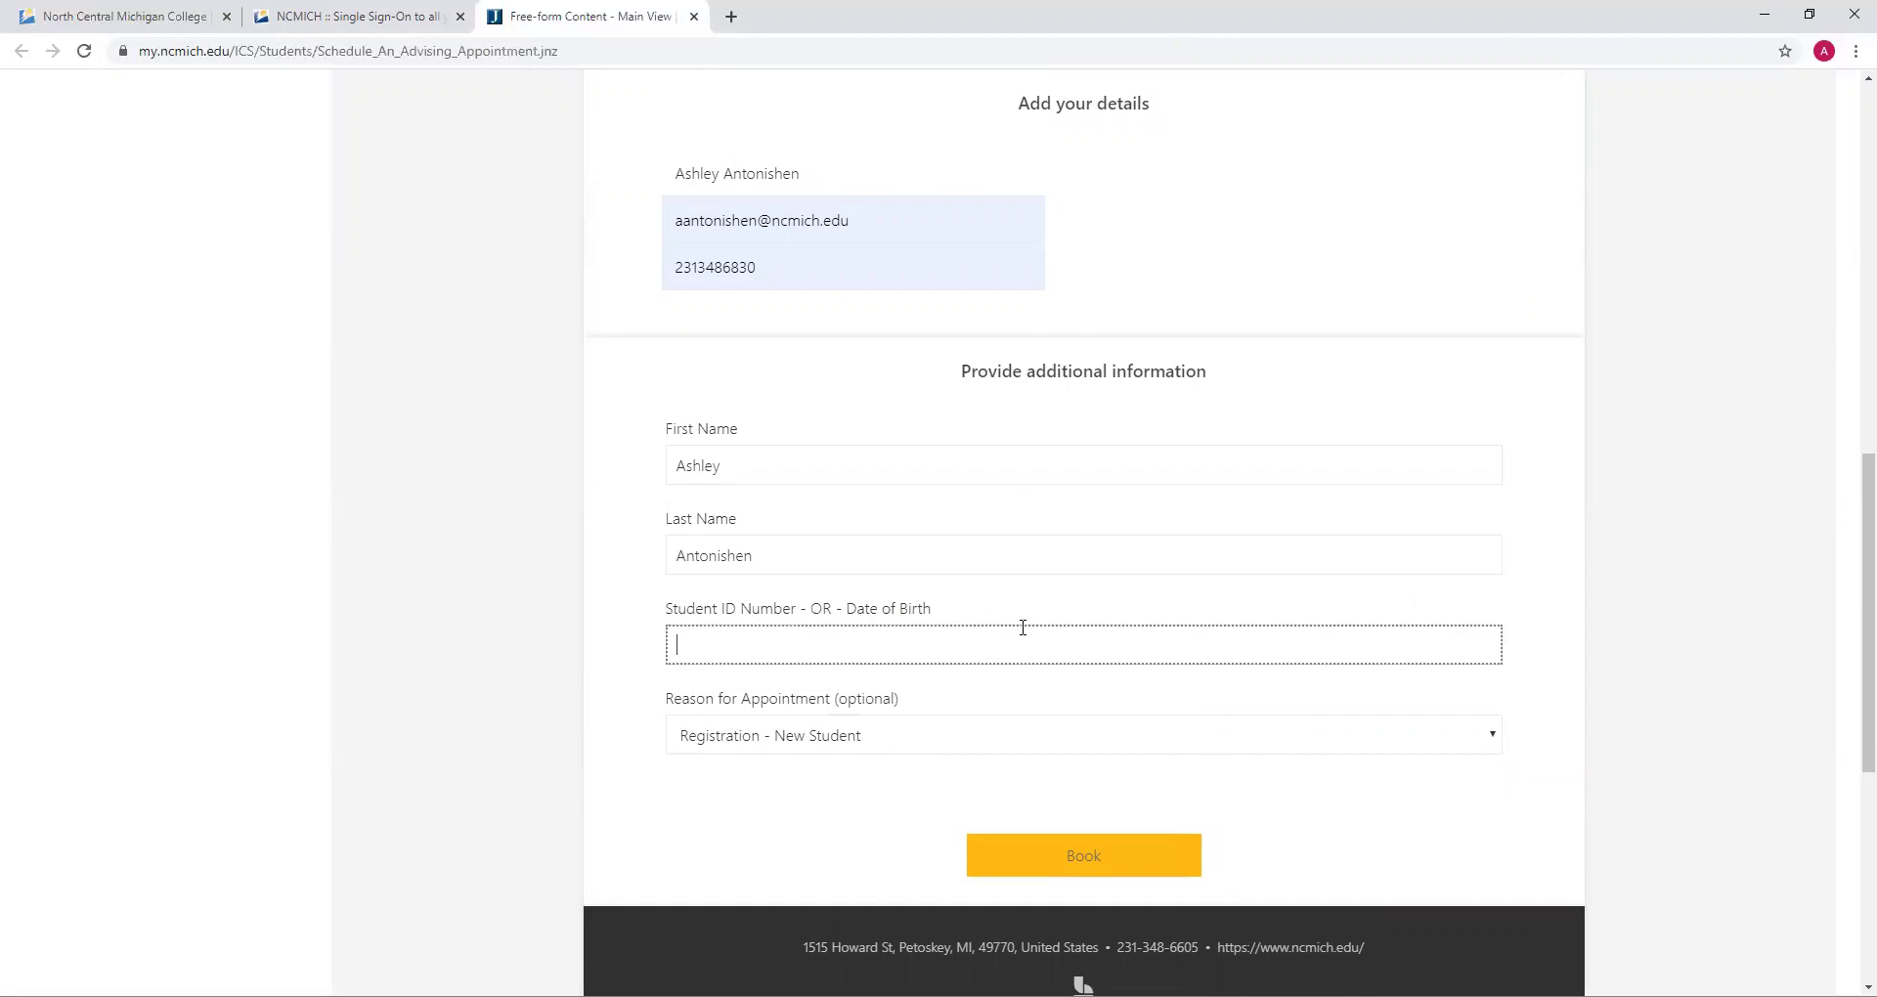
# Set the appointment reason to Registration - New Student
pyautogui.click(943, 738)
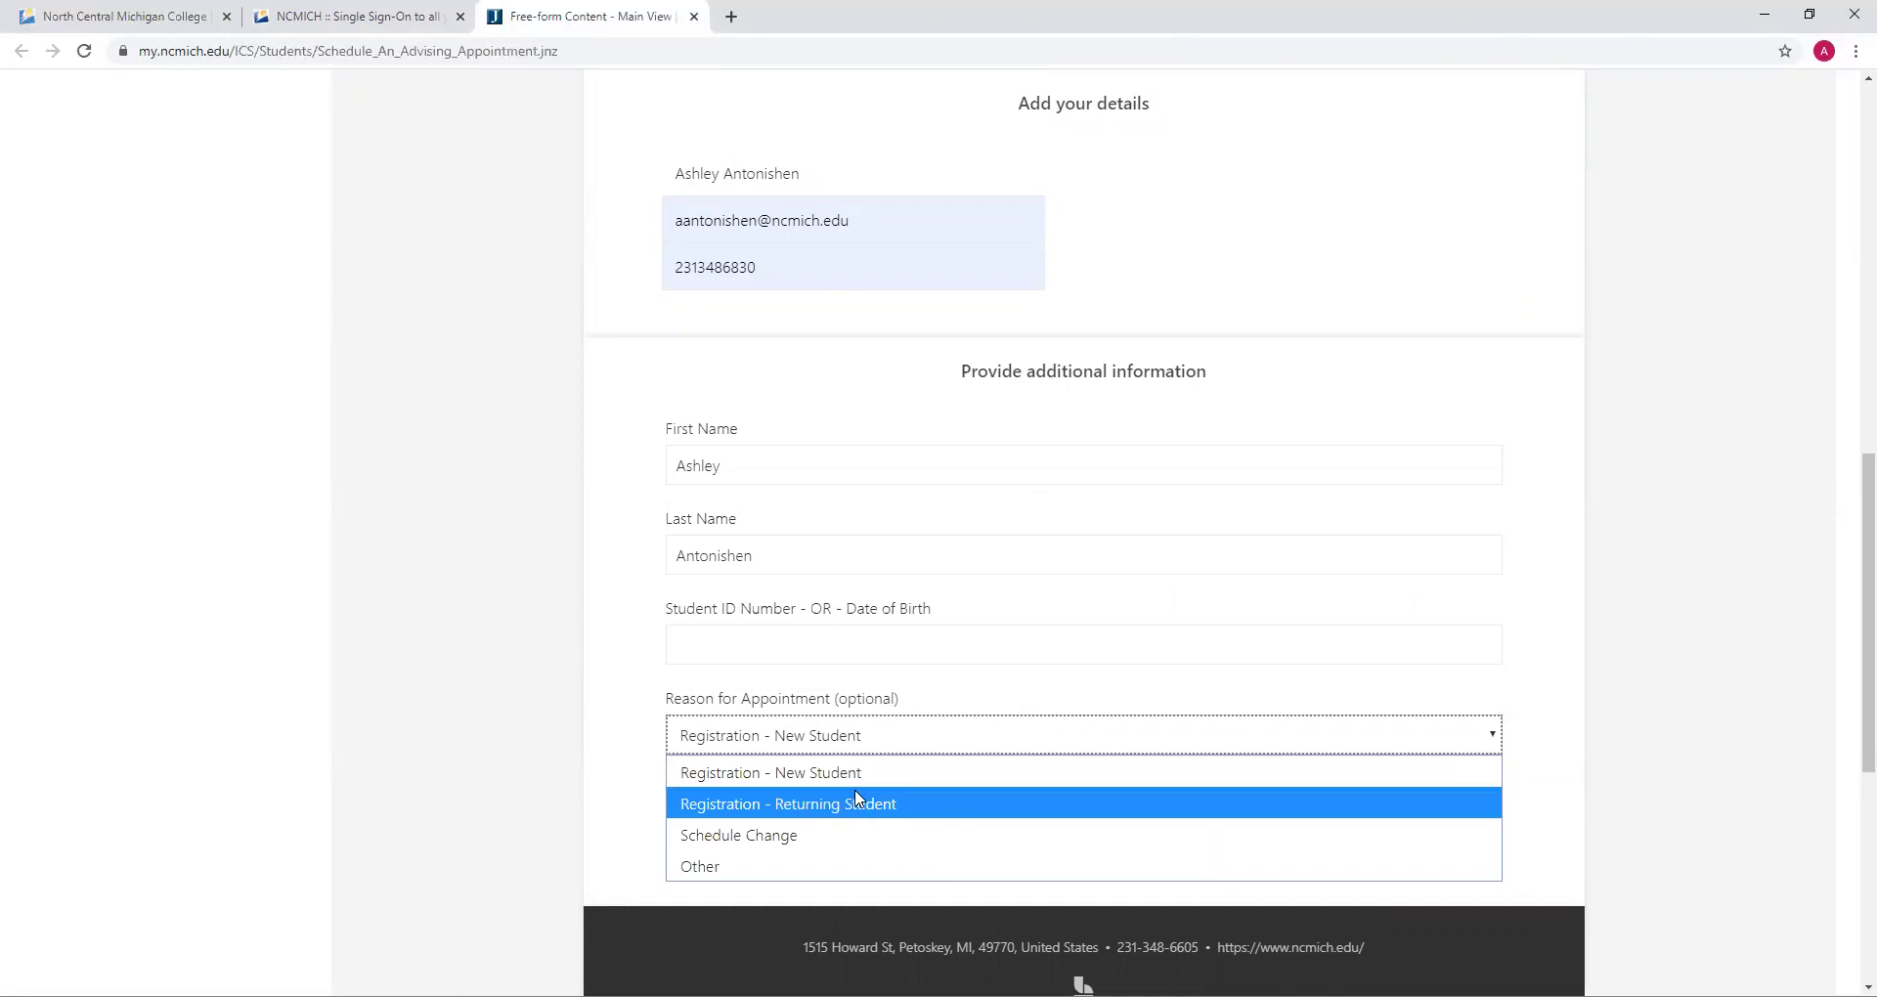
pyautogui.click(819, 870)
pyautogui.click(981, 746)
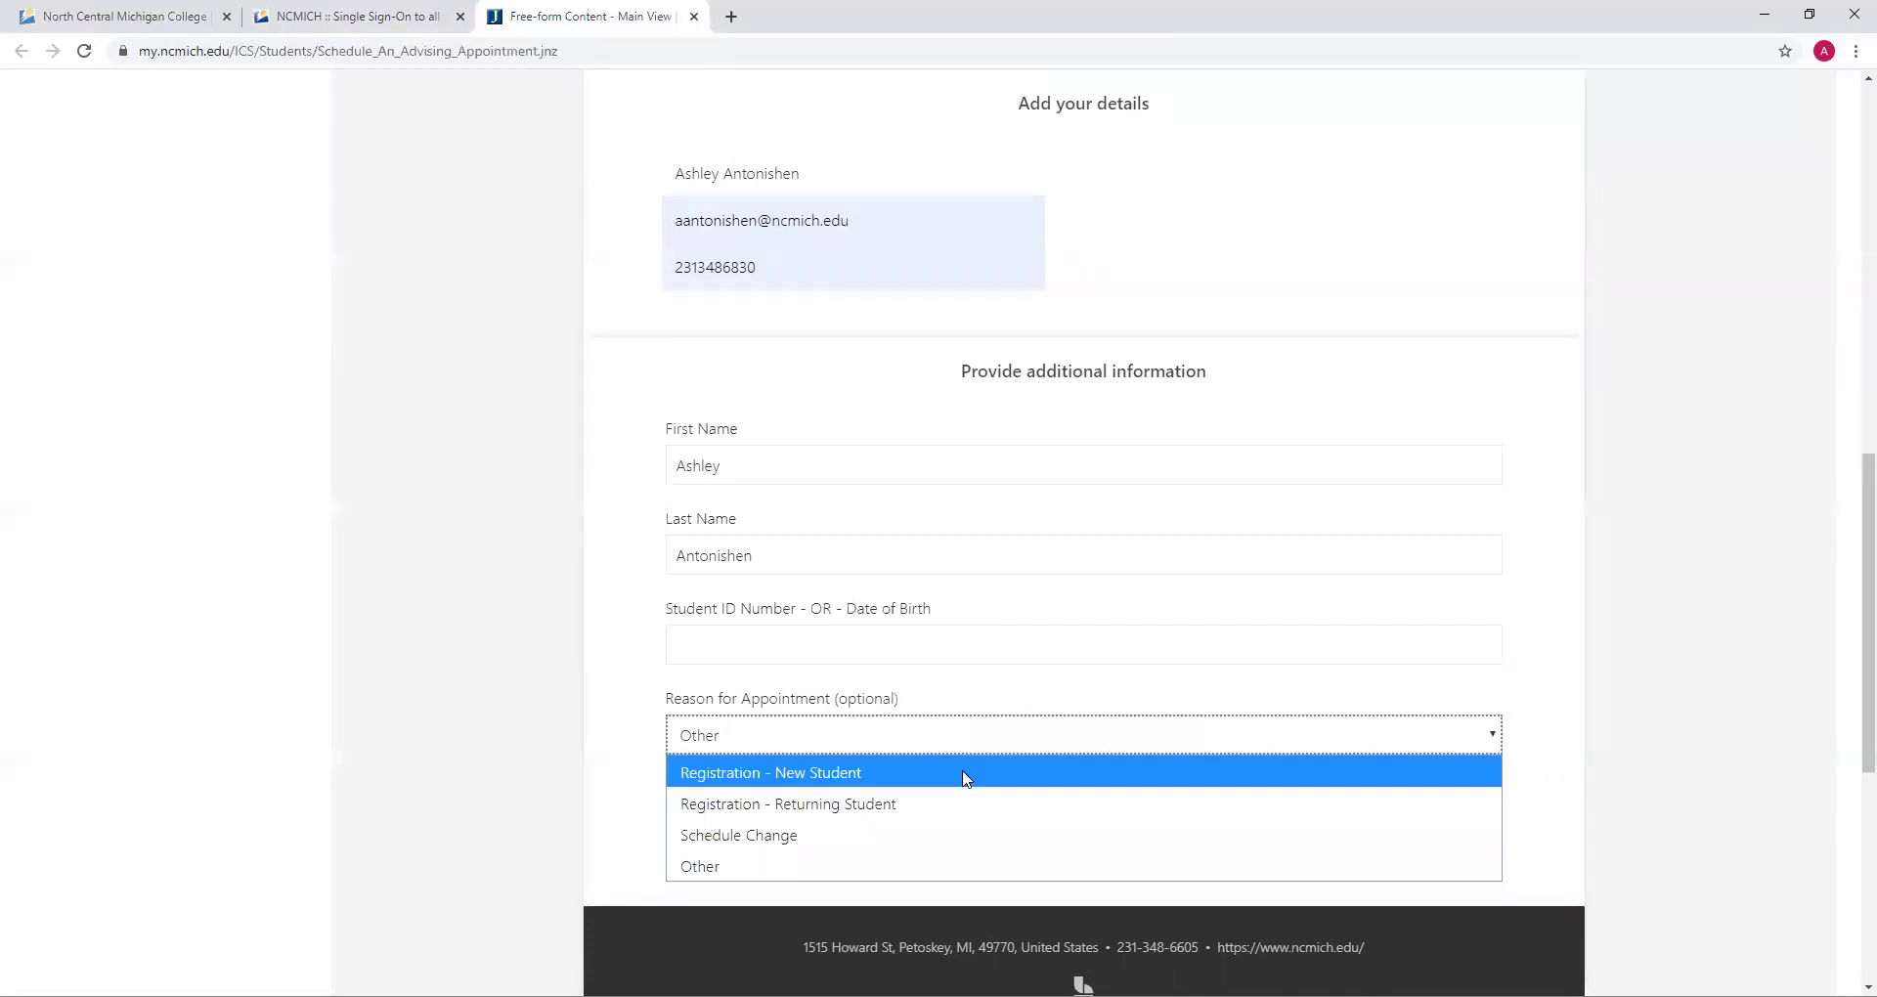
pyautogui.click(966, 774)
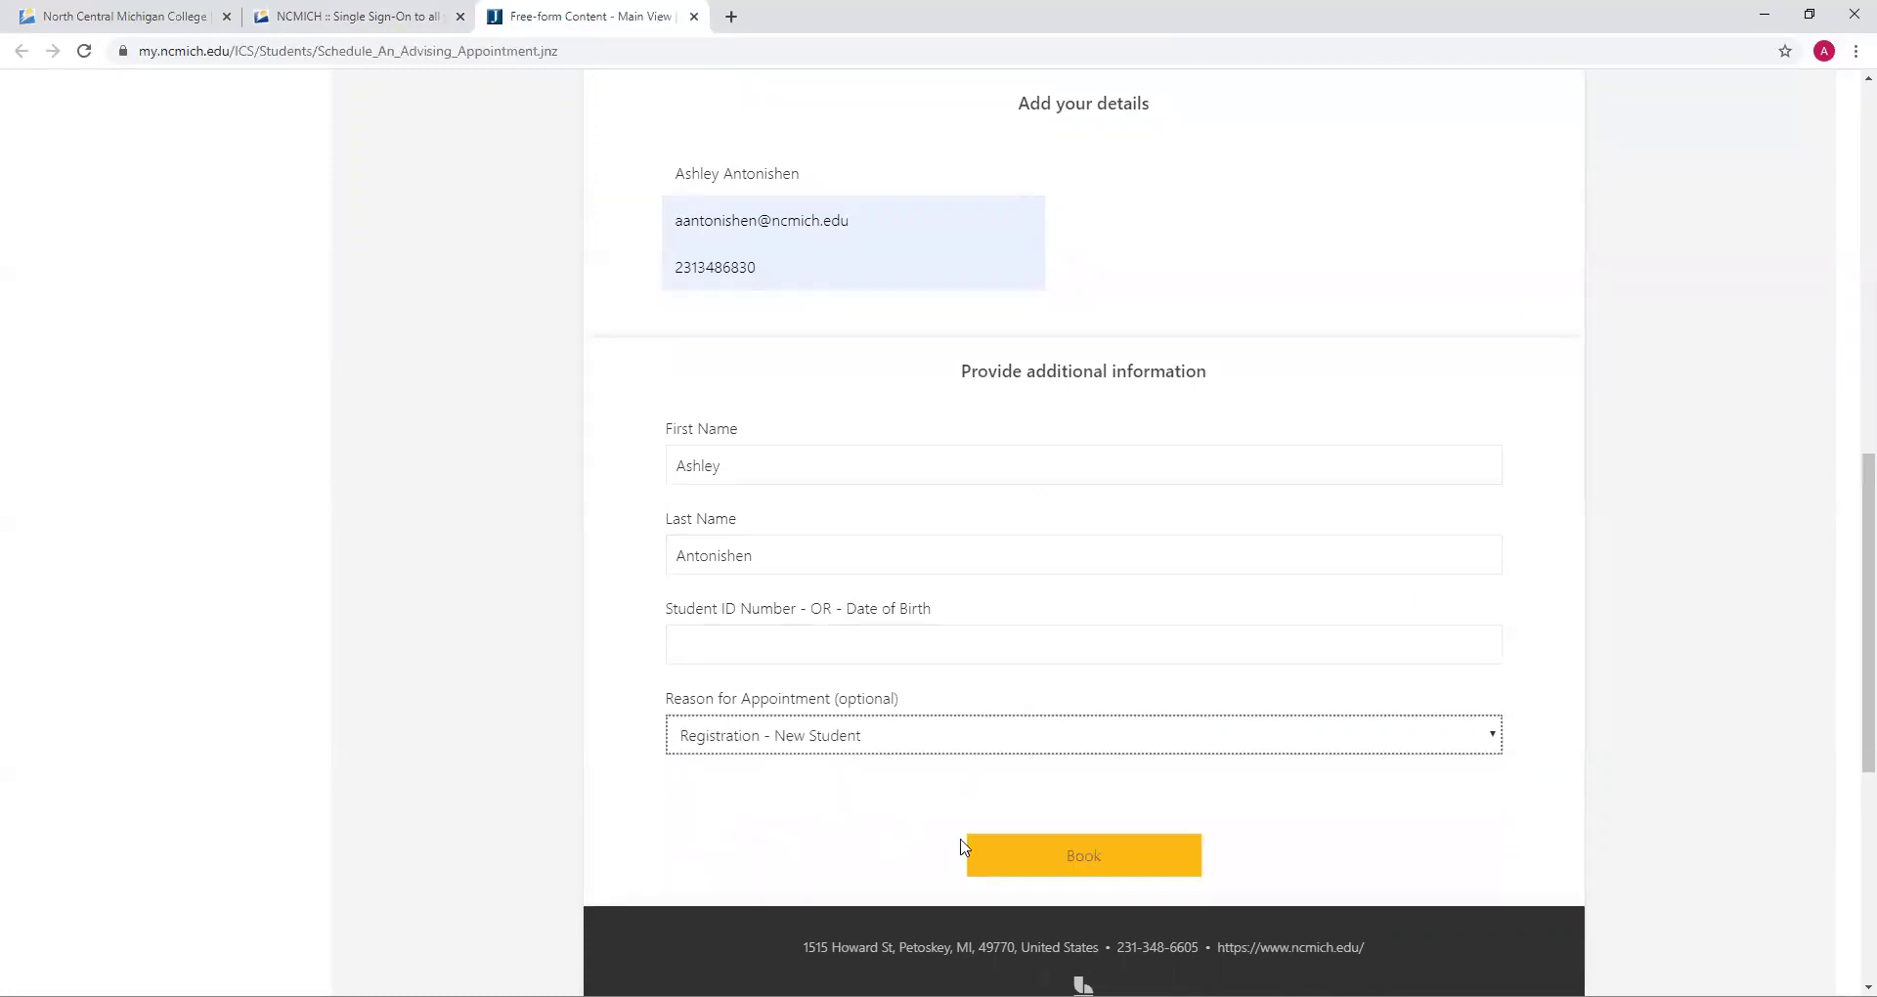
pyautogui.scroll(1, 1229, 613)
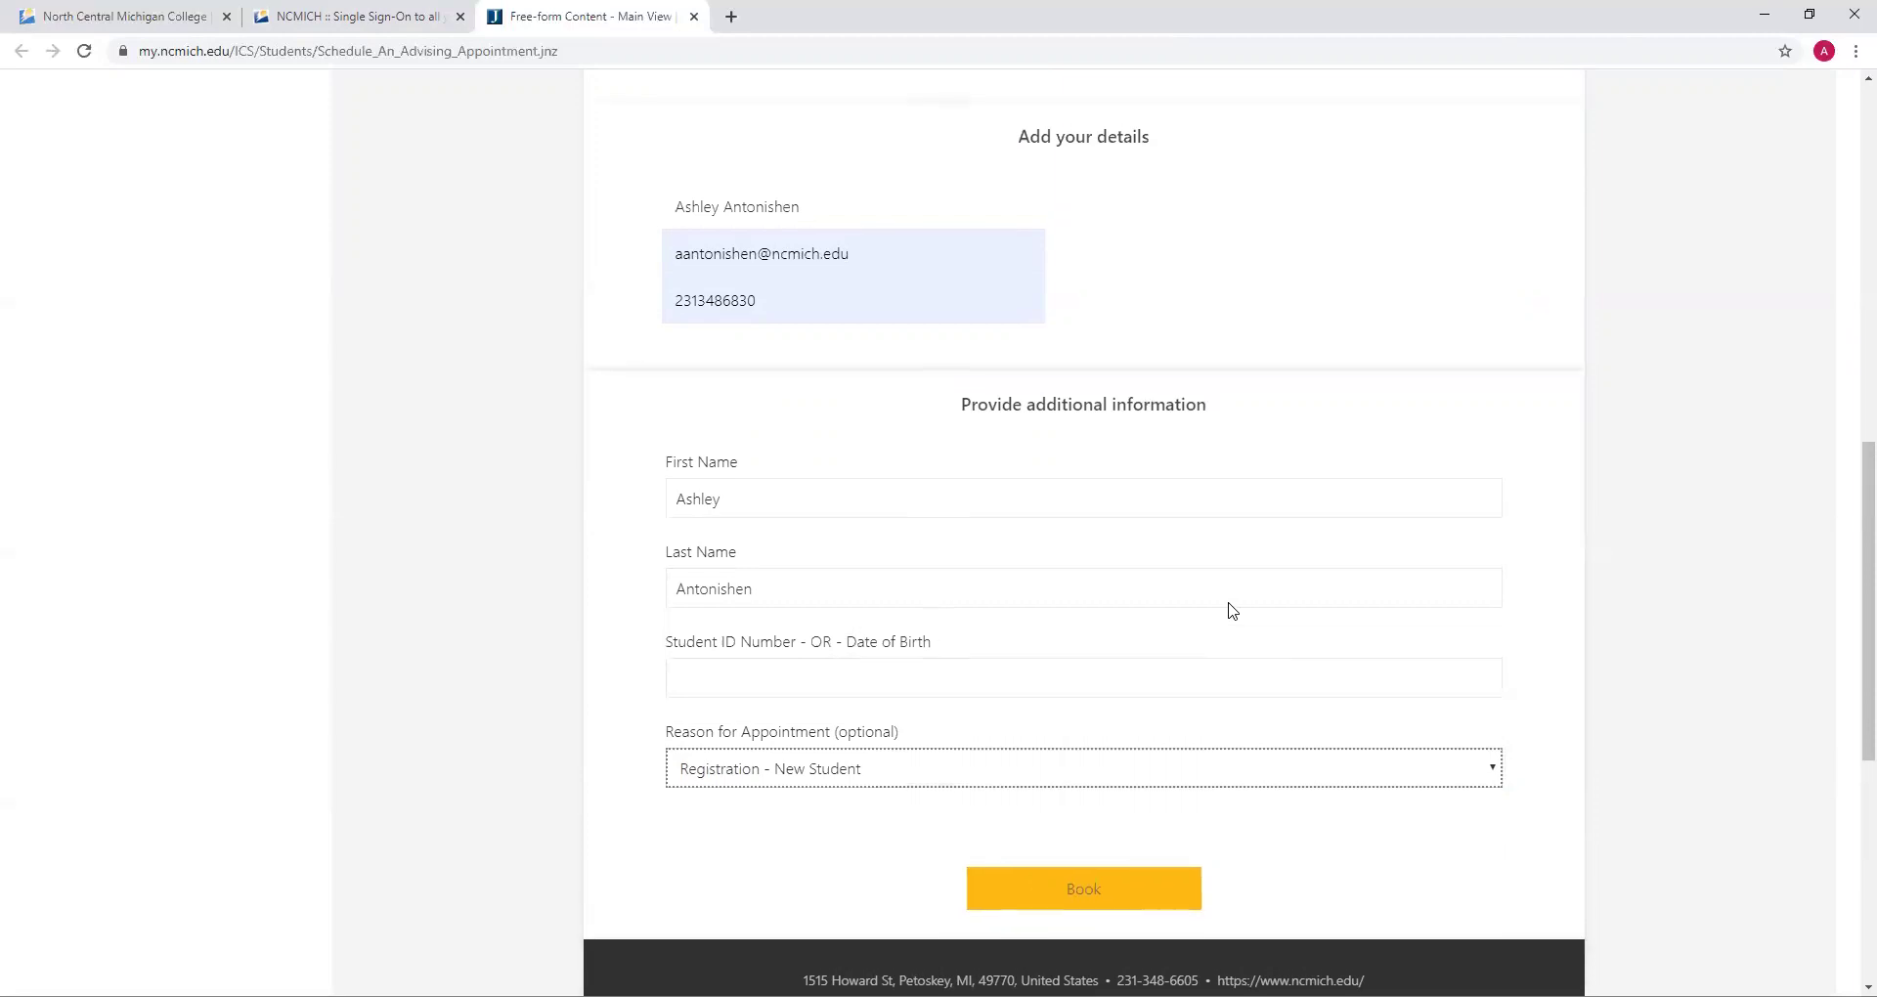
pyautogui.scroll(5, 1232, 611)
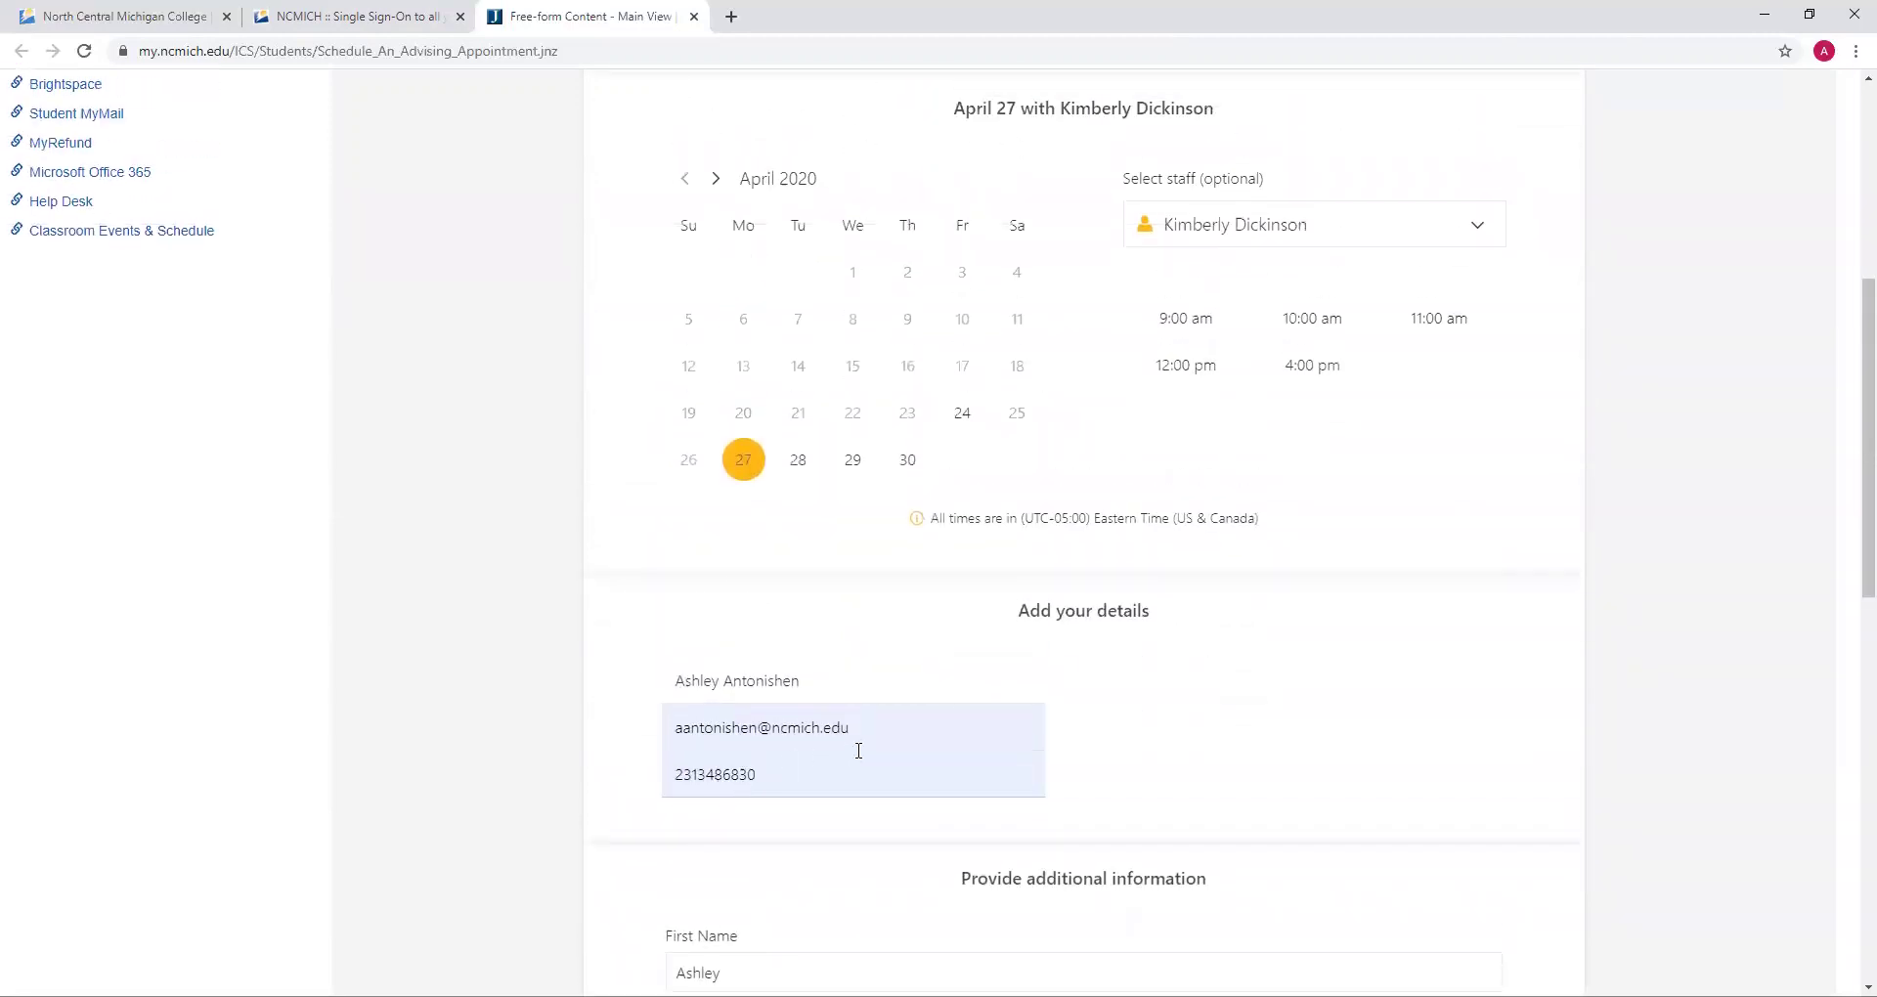
pyautogui.scroll(1, 1342, 509)
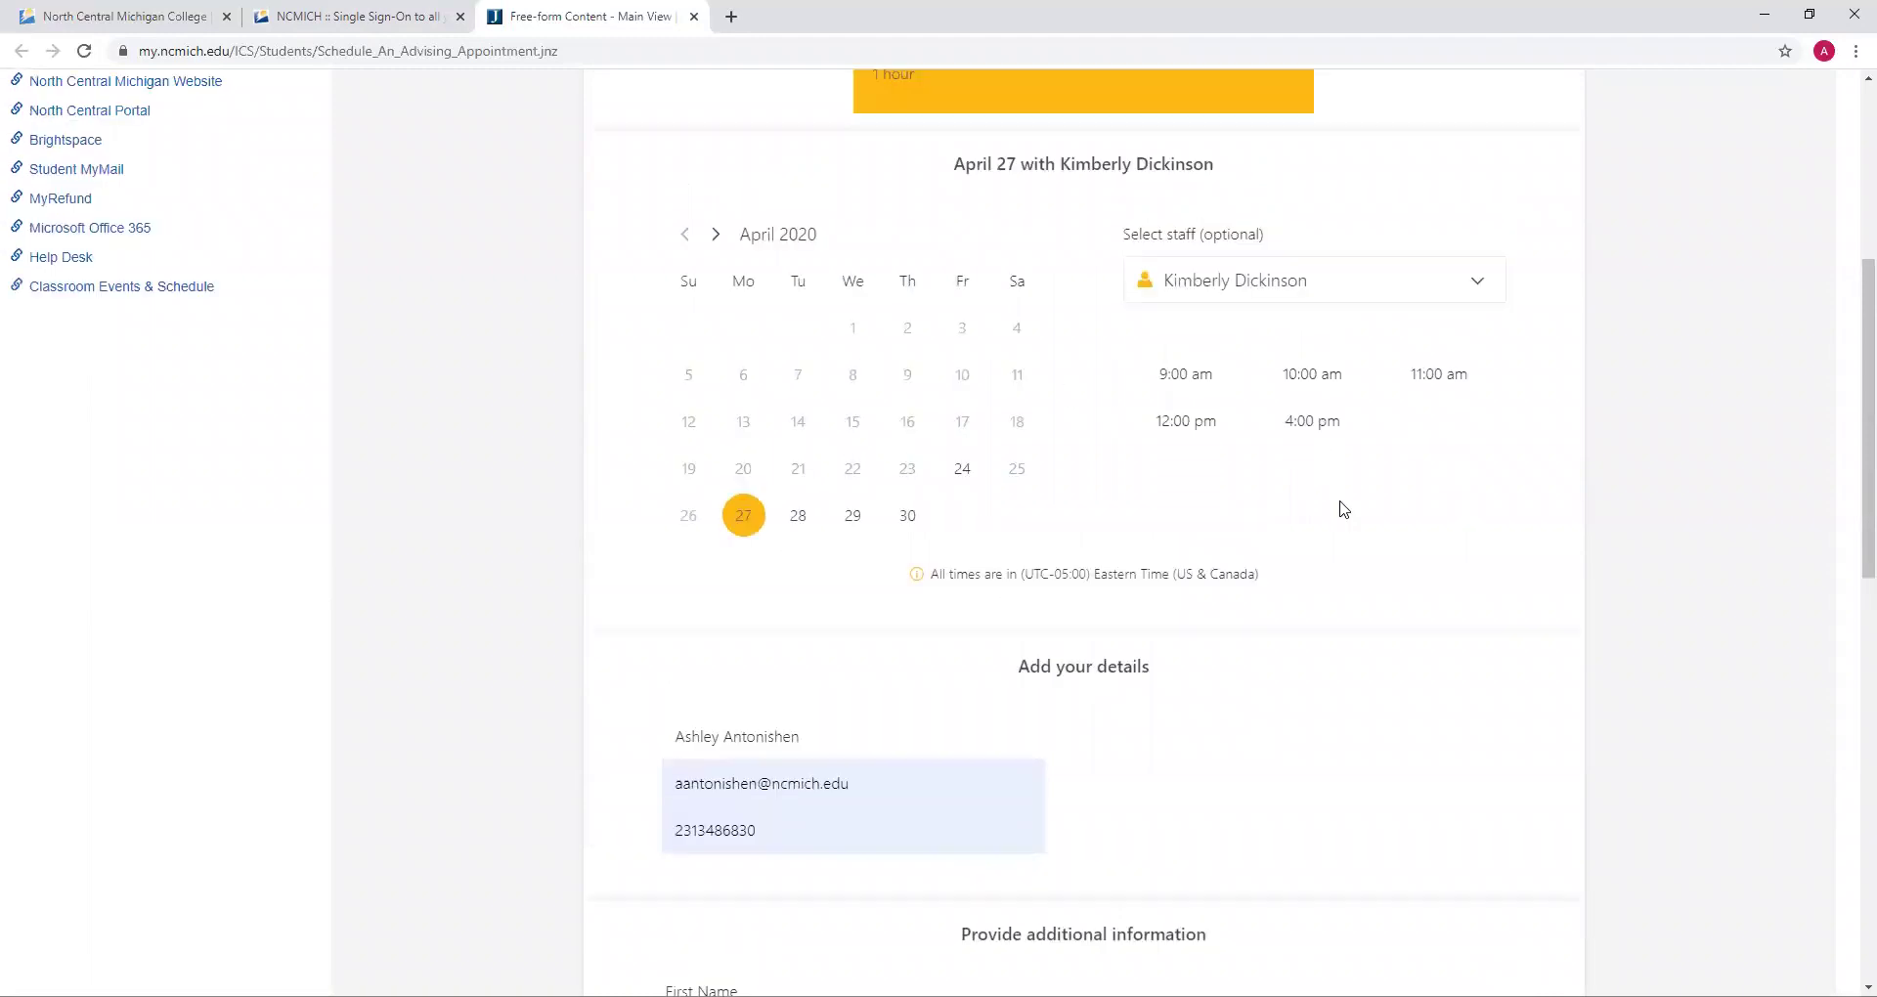
pyautogui.scroll(4, 1342, 509)
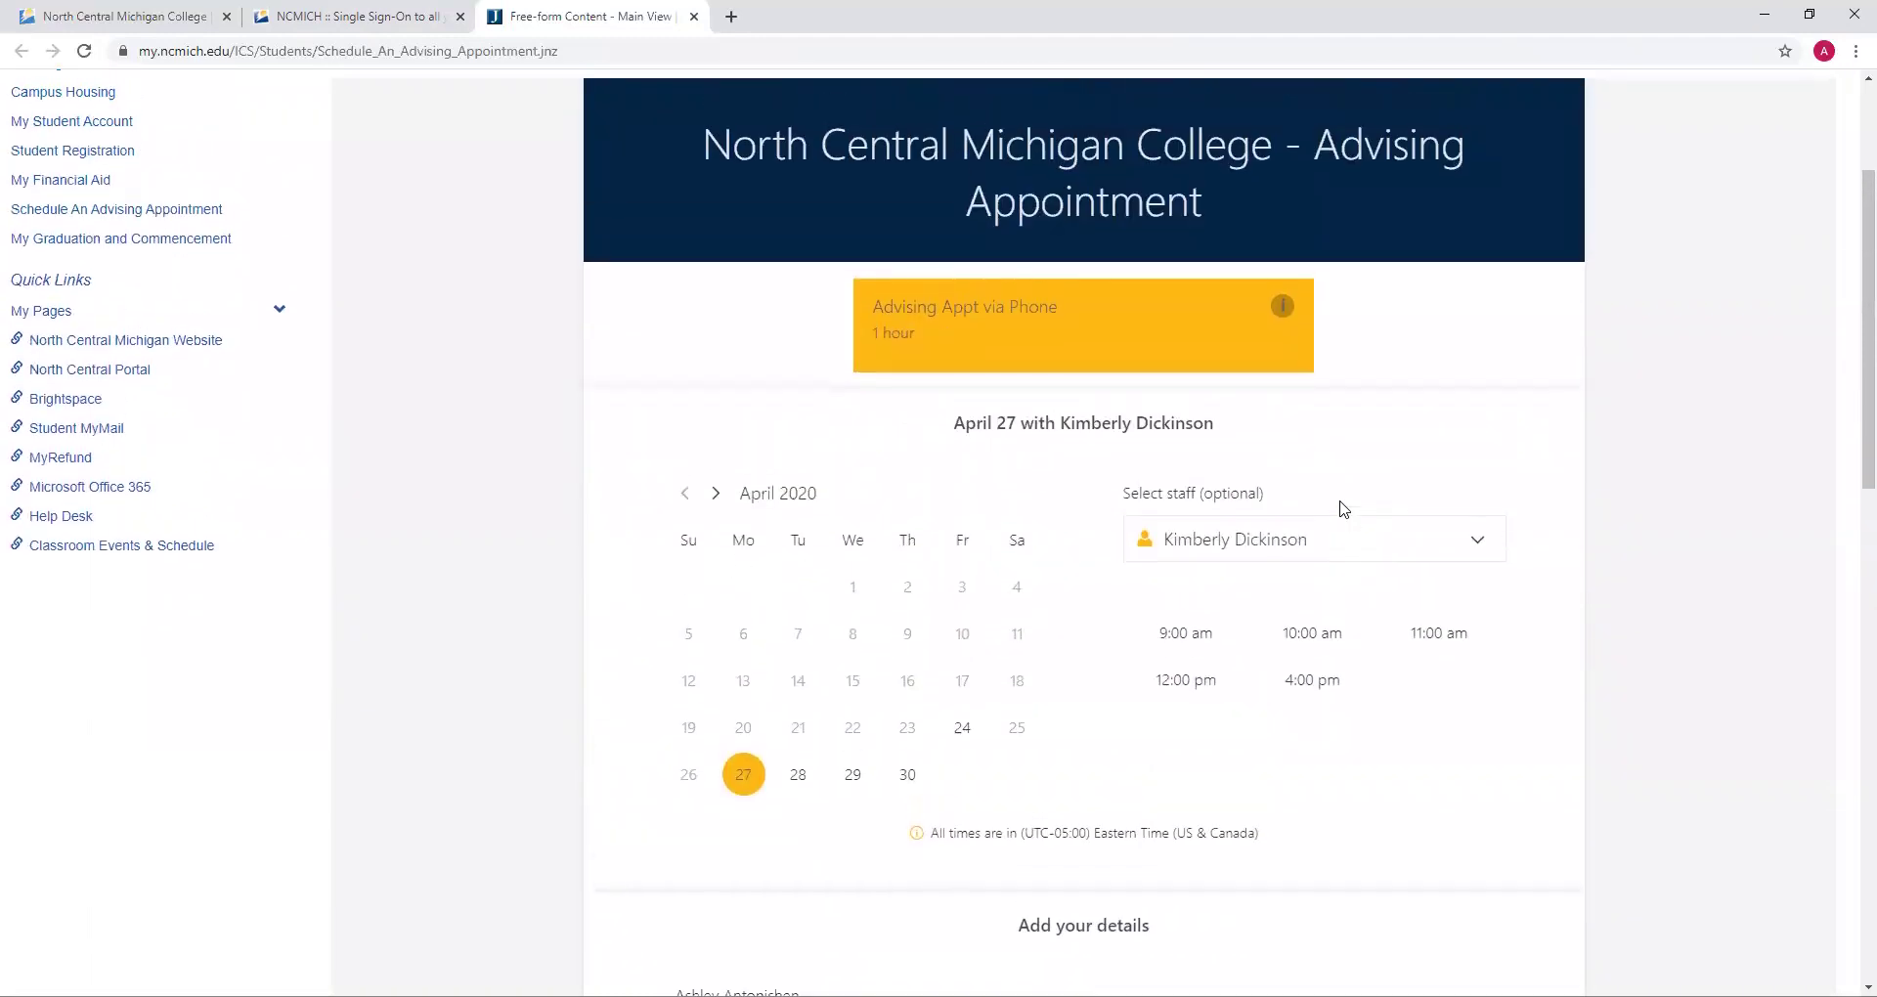
pyautogui.scroll(1, 1342, 508)
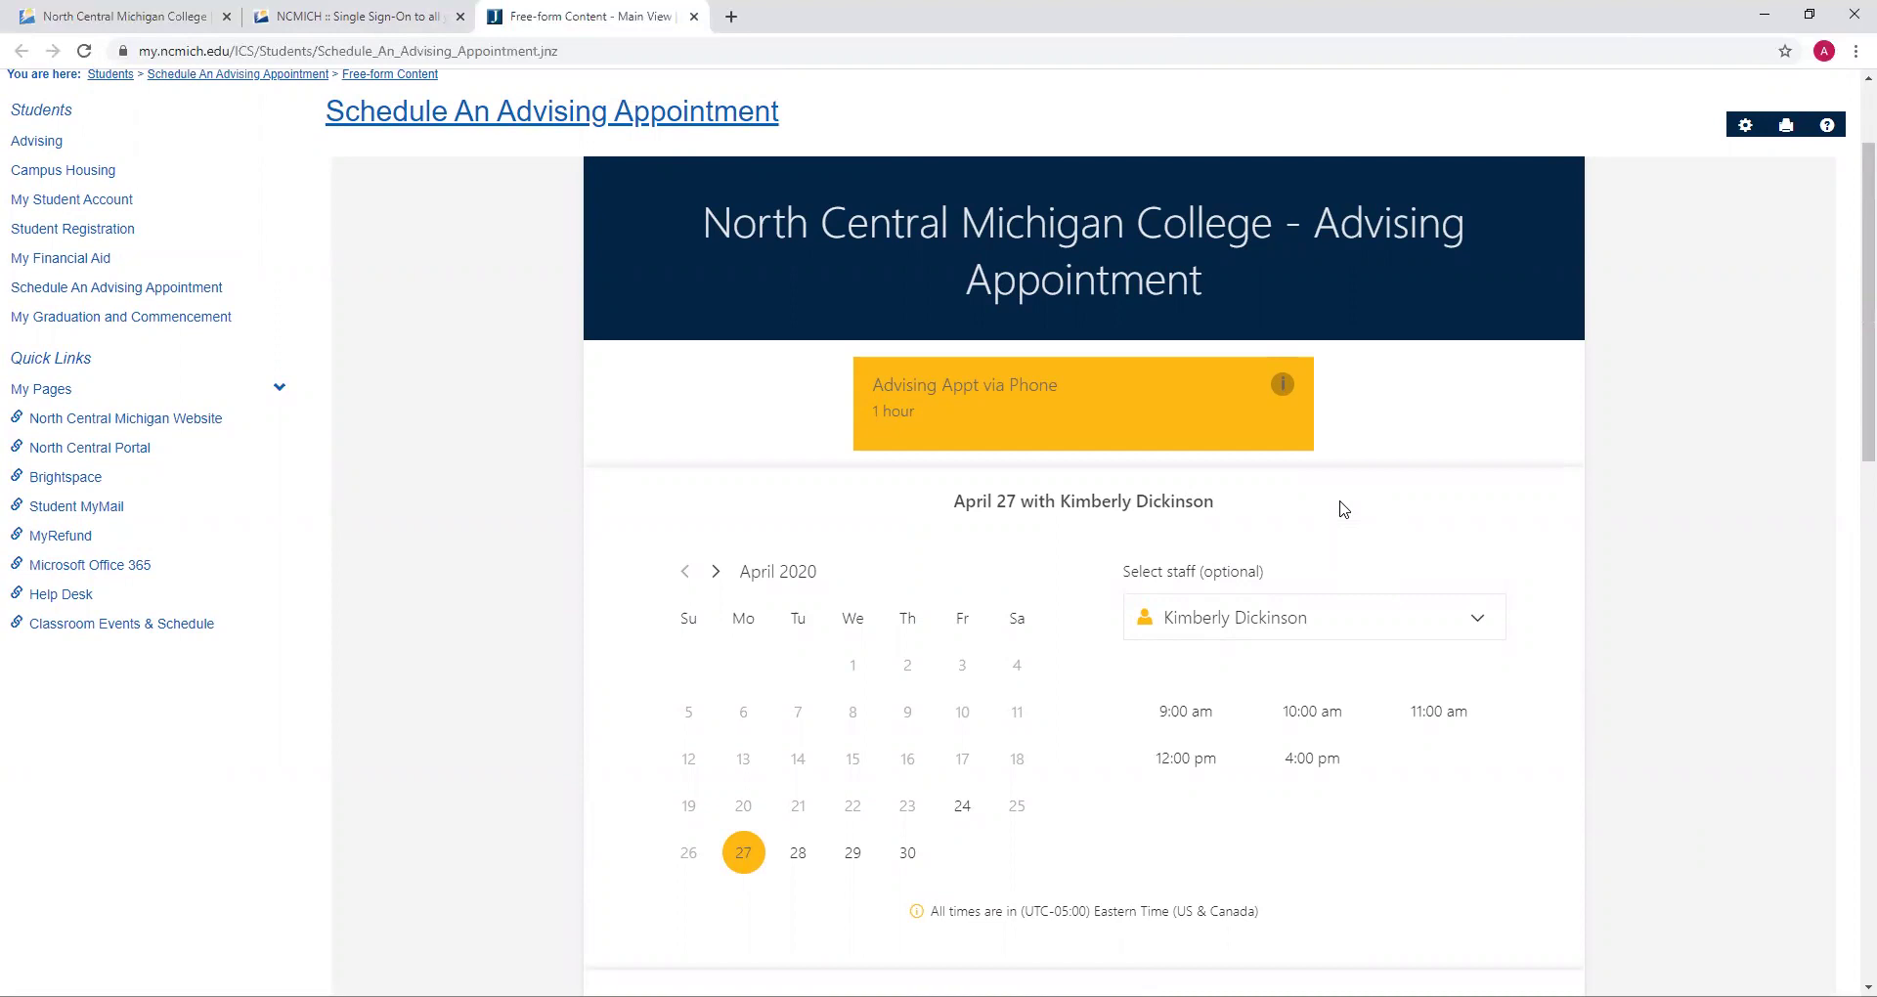
pyautogui.click(1075, 46)
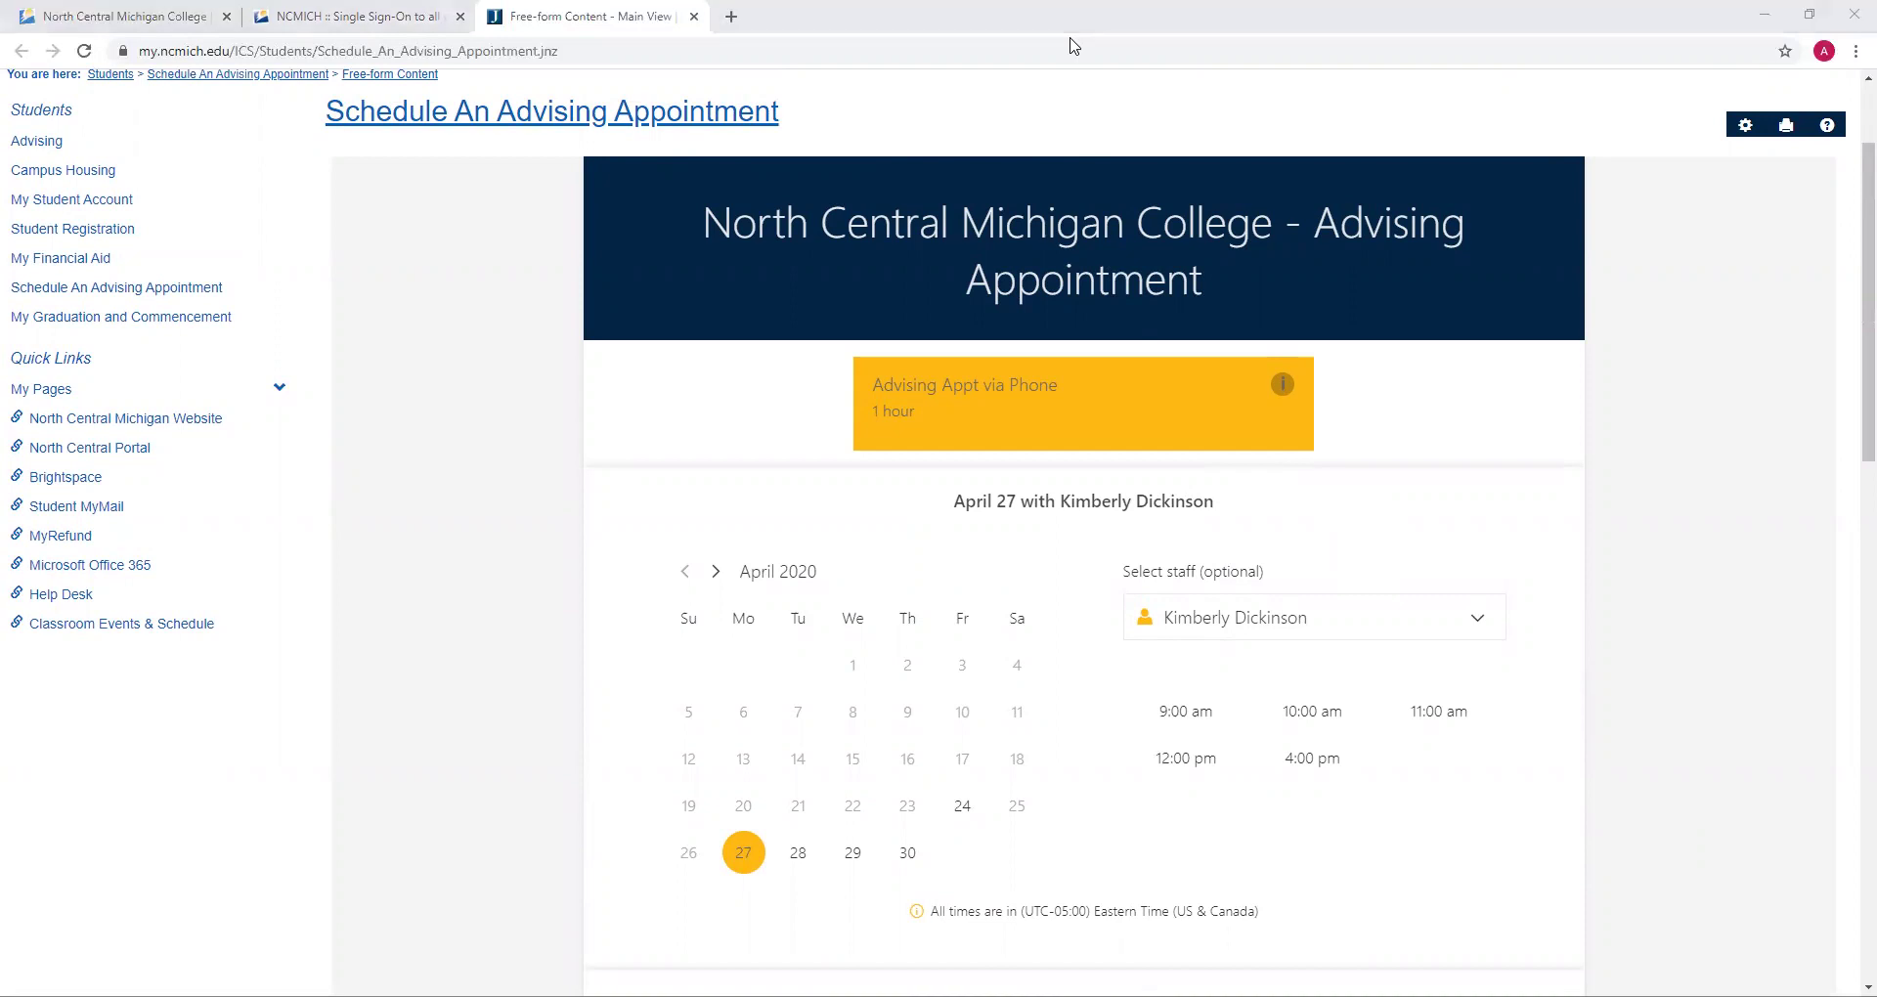